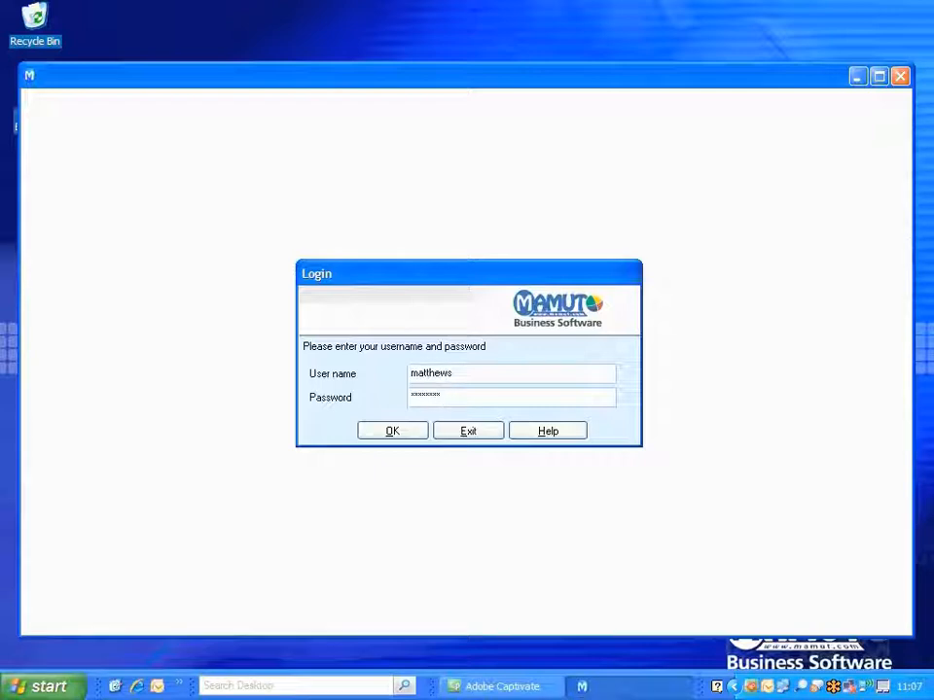
Log in with the credentials already filled in and open the Office Furniture Limited company database.
click(390, 432)
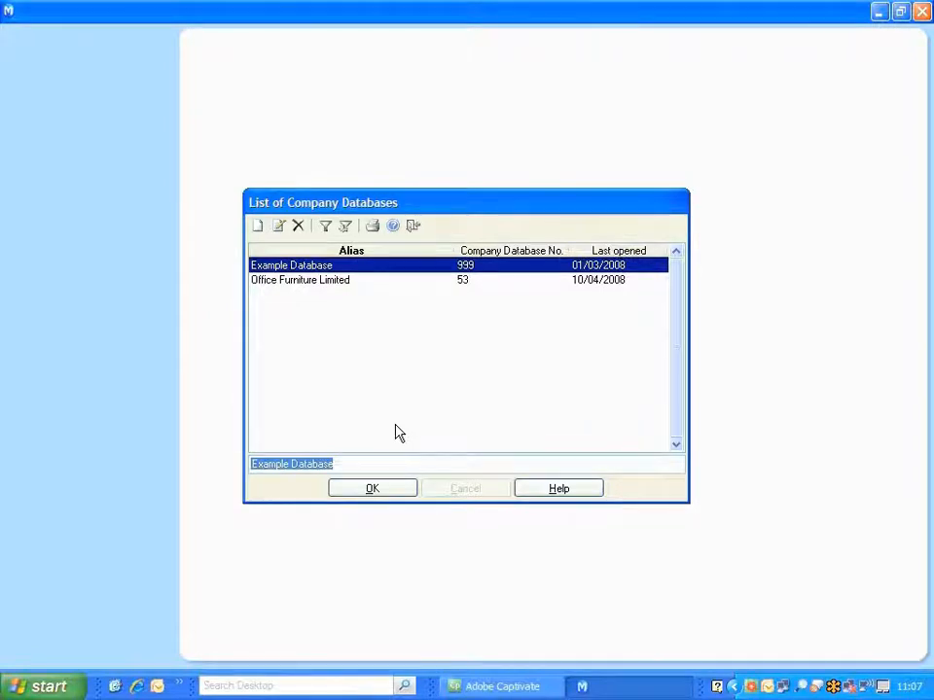
click(340, 279)
click(370, 489)
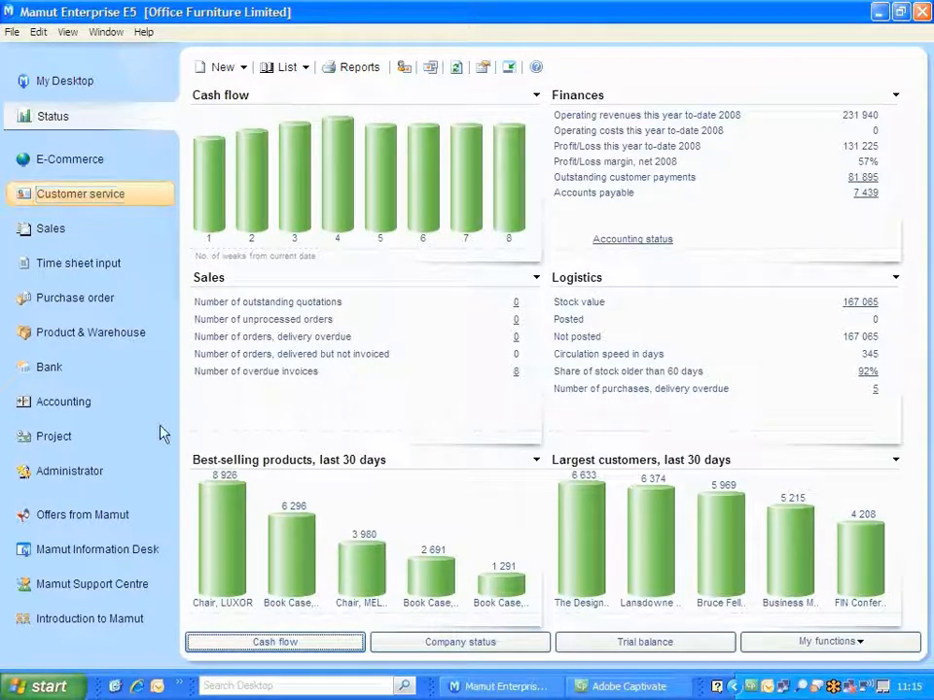
Look through the Customer service, Sales, Time sheet input and Purchase order work areas.
click(73, 199)
click(73, 230)
click(78, 264)
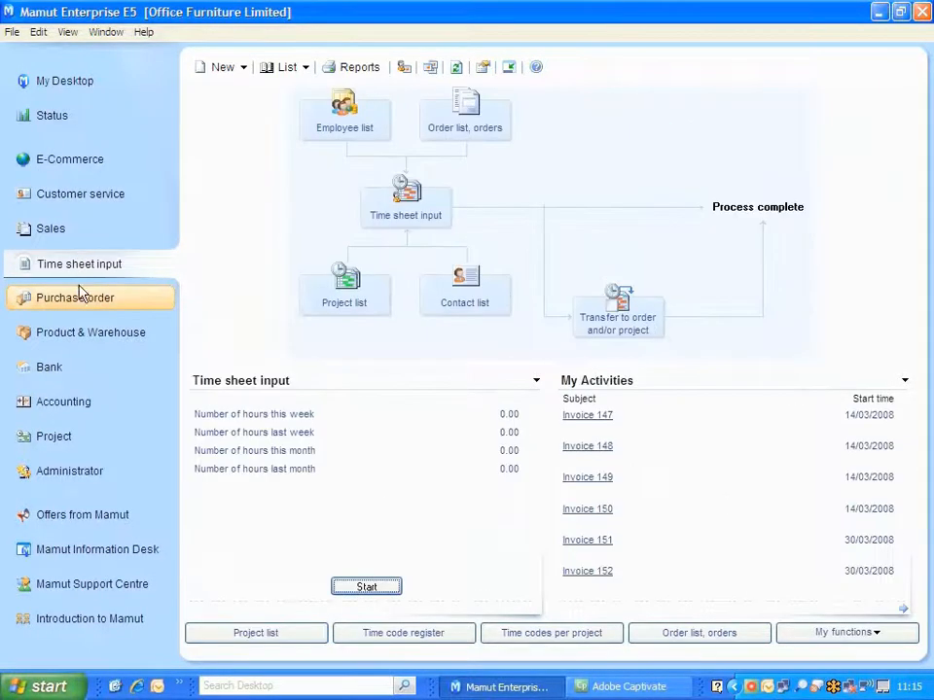
click(81, 298)
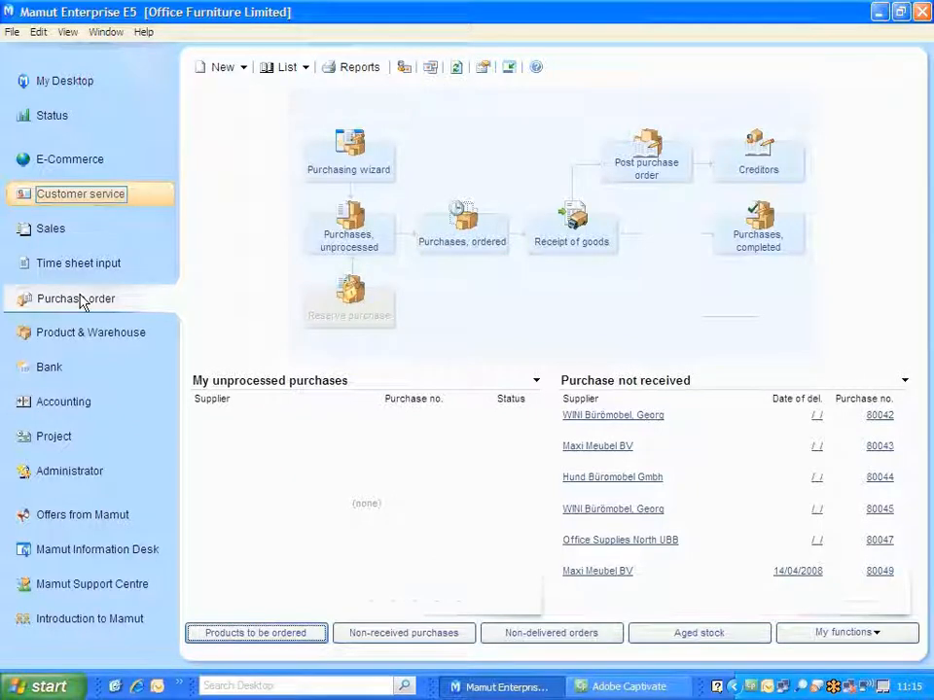
Open contact management from the Customer service area.
click(100, 201)
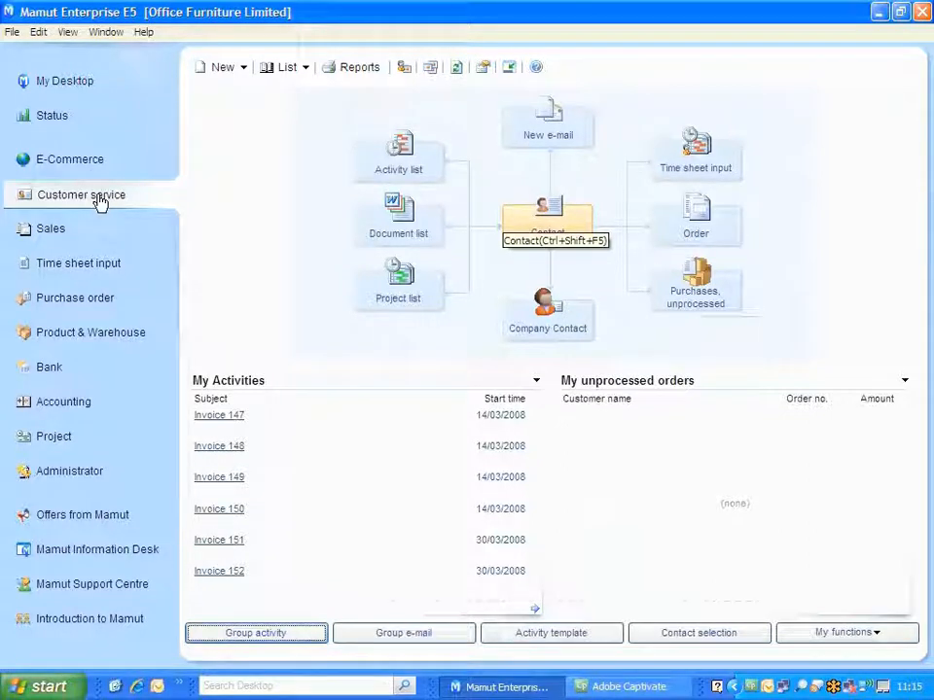
click(515, 226)
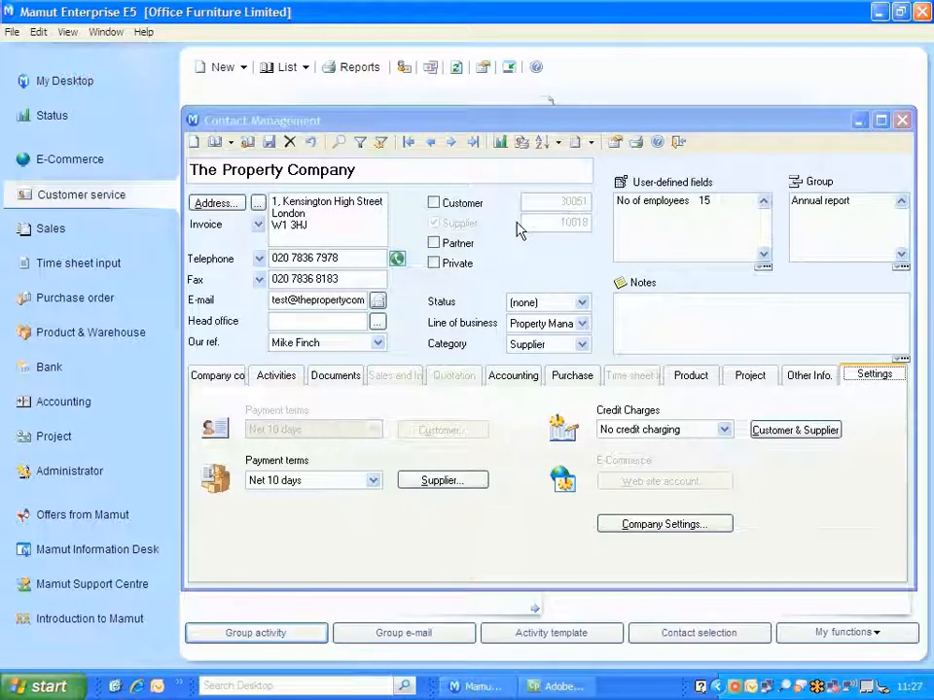
Start and disconnect a call to The Property Company, and open and close a new e-mail to it without sending.
click(396, 258)
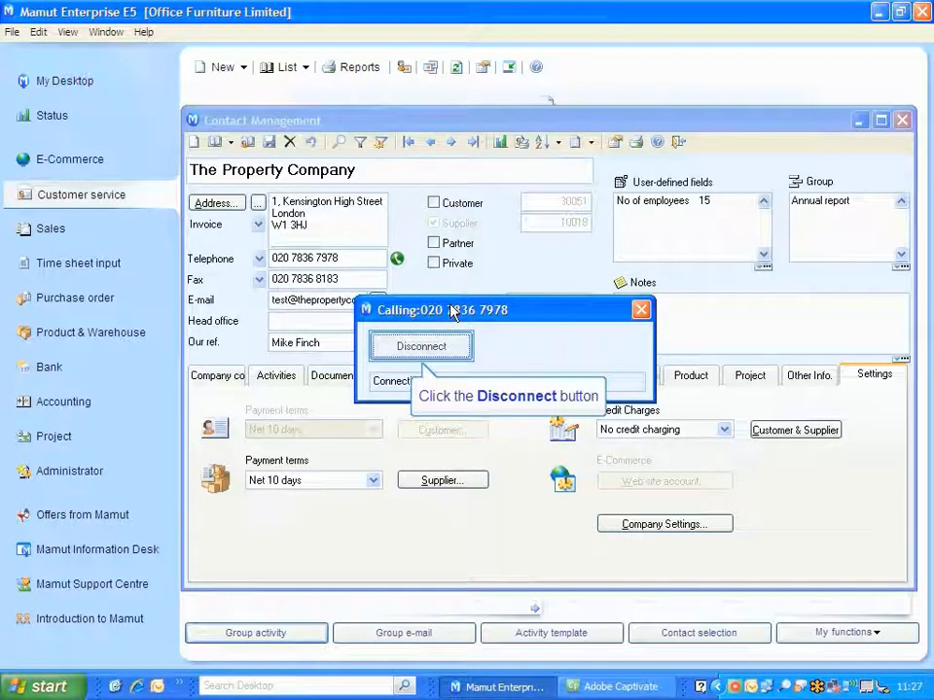
click(444, 346)
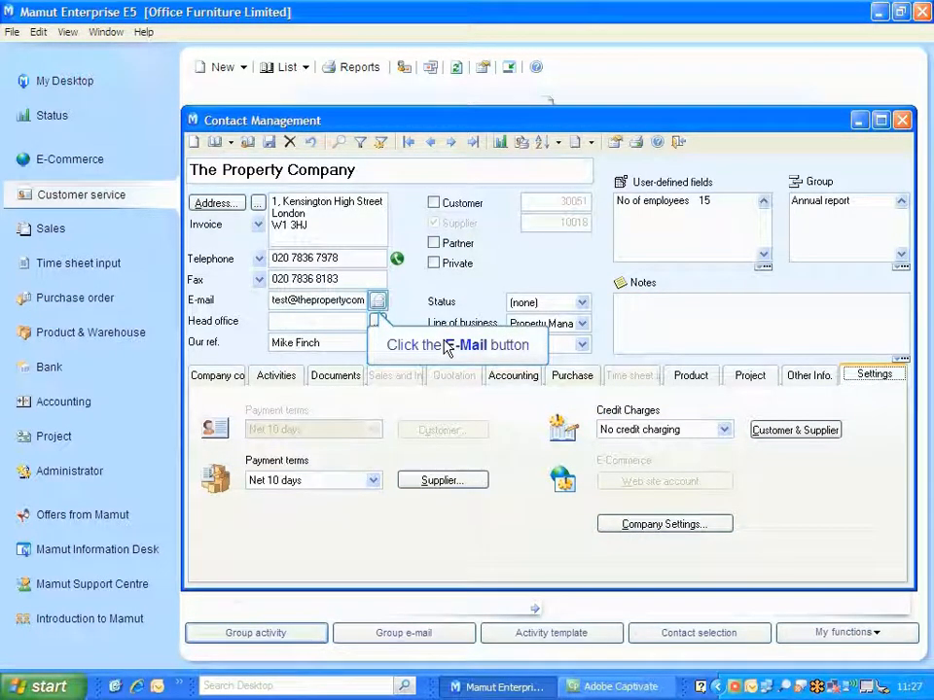
click(378, 304)
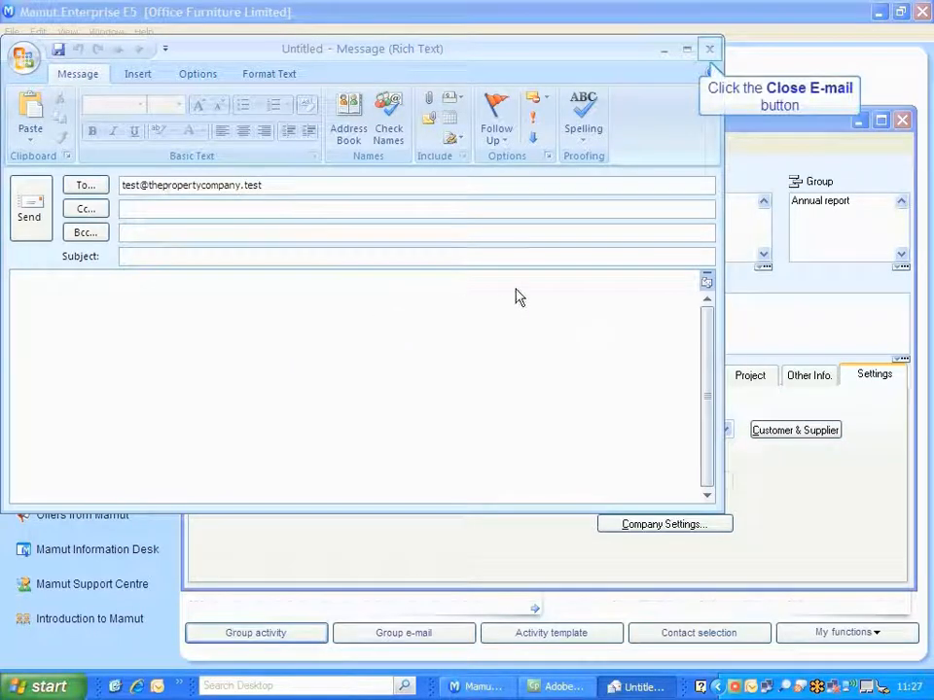
click(709, 49)
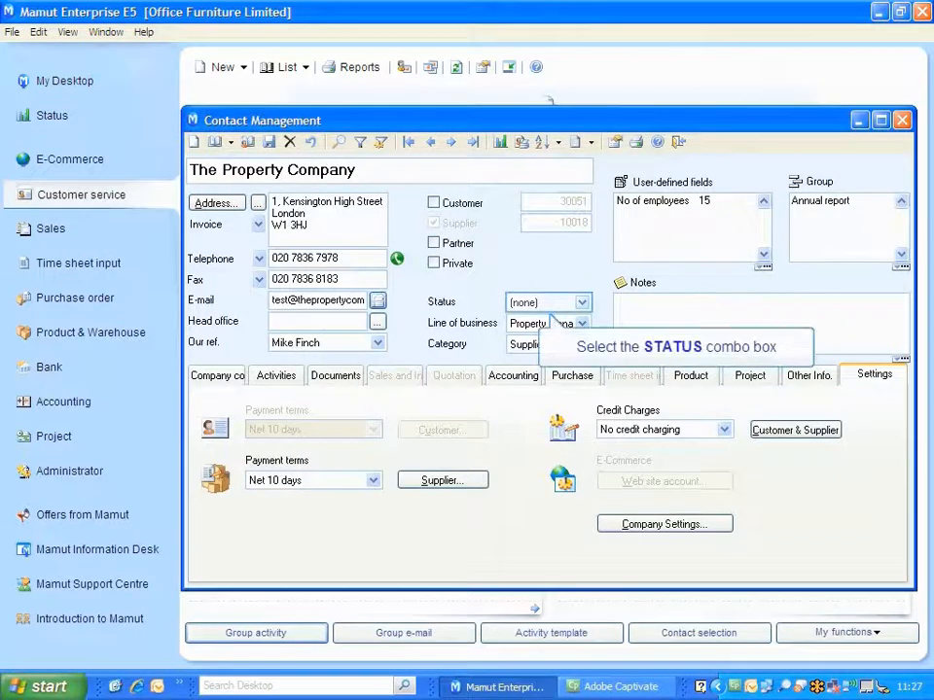
Examine The Property Company's status and category options and its No of employees user-defined field.
click(534, 306)
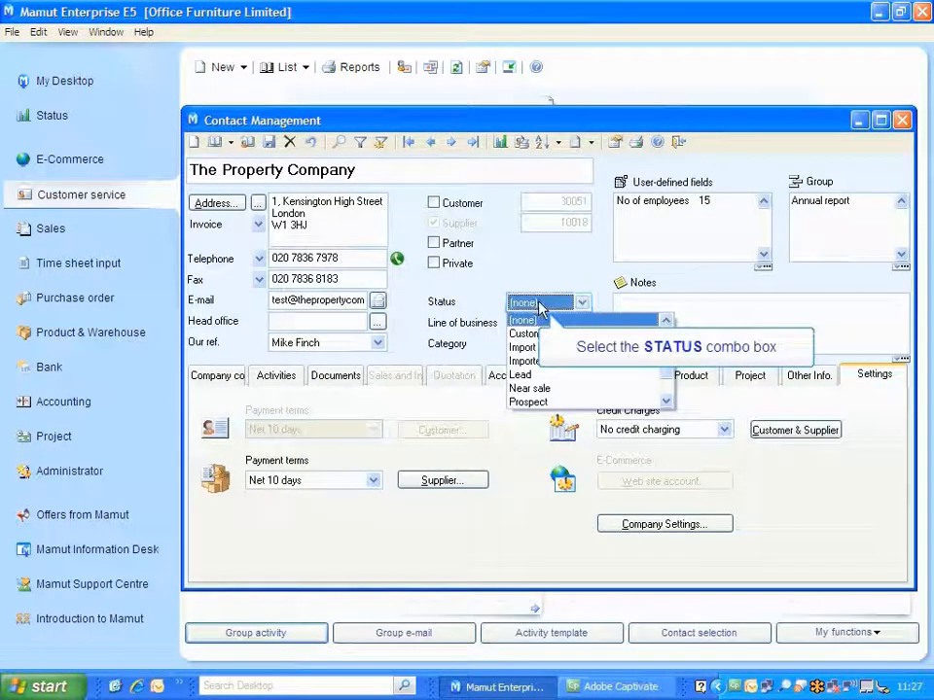
click(545, 352)
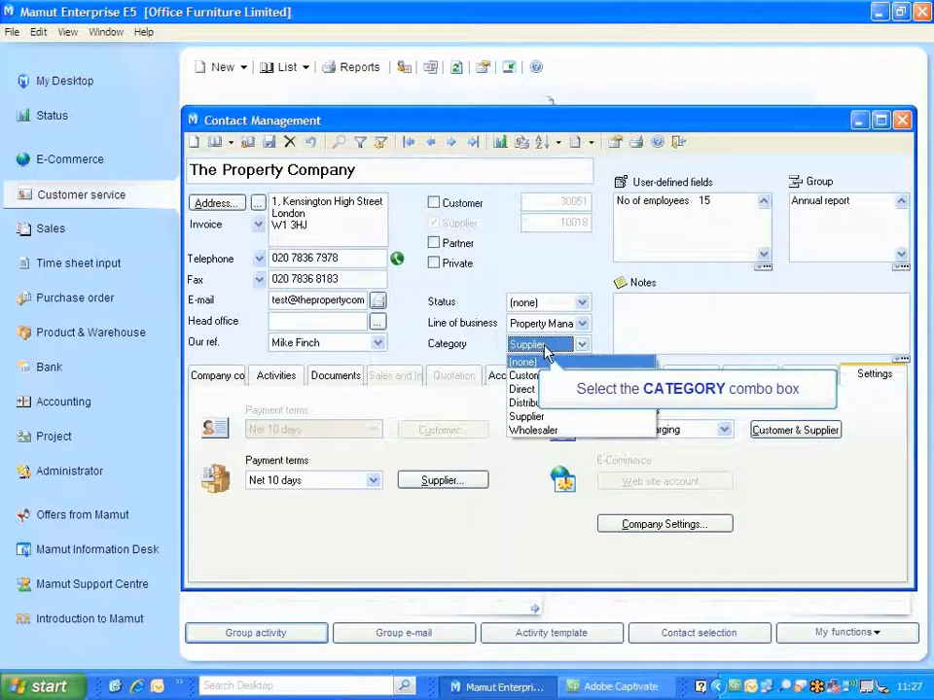
click(654, 202)
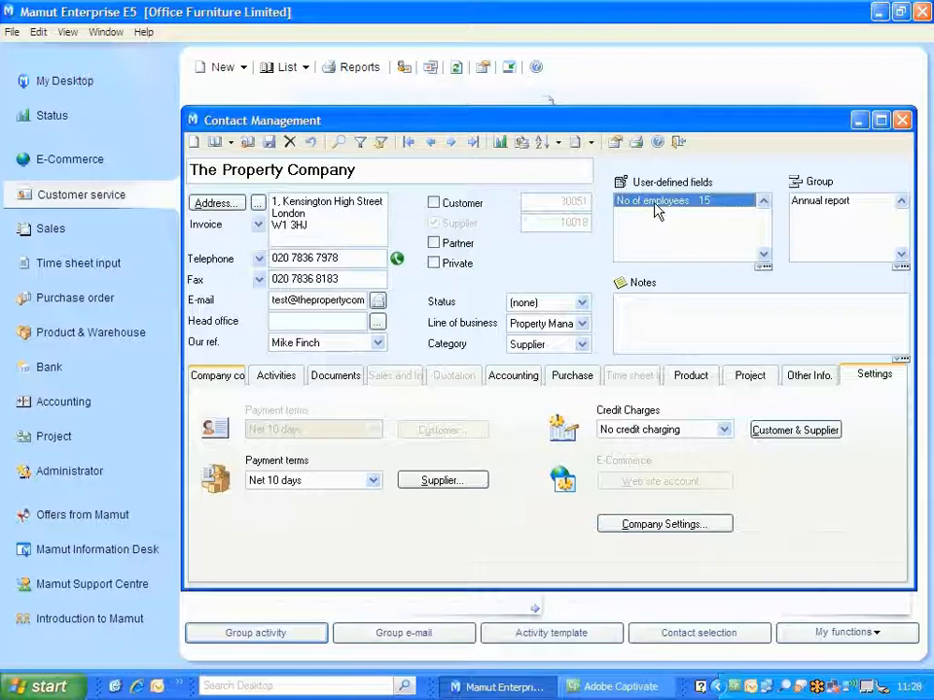
Review The Property Company's company contacts, activities, documents and accounting details.
key(Tab)
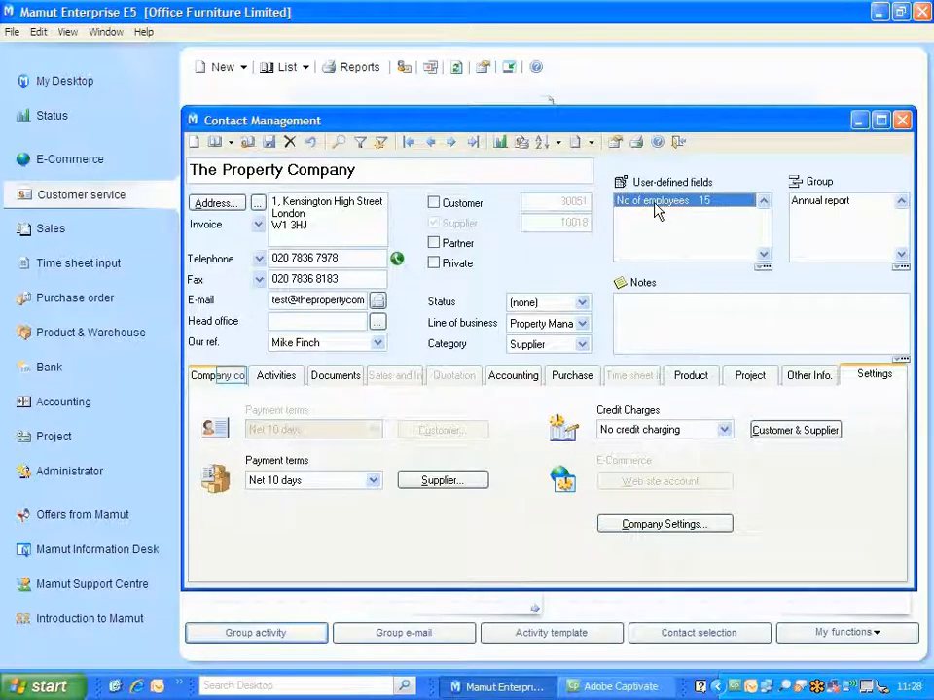
click(271, 300)
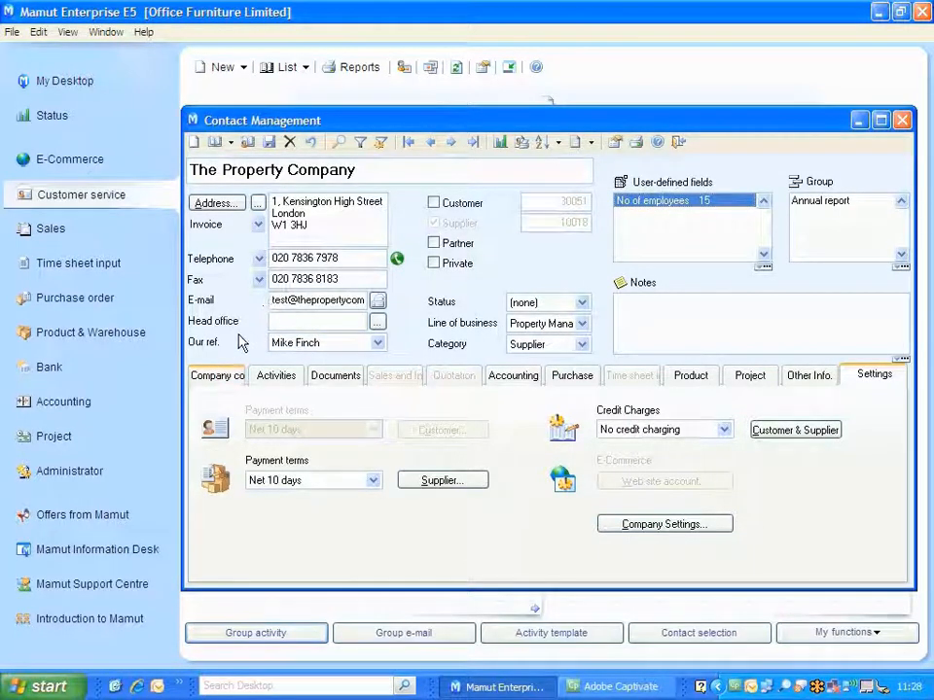
click(234, 378)
click(275, 377)
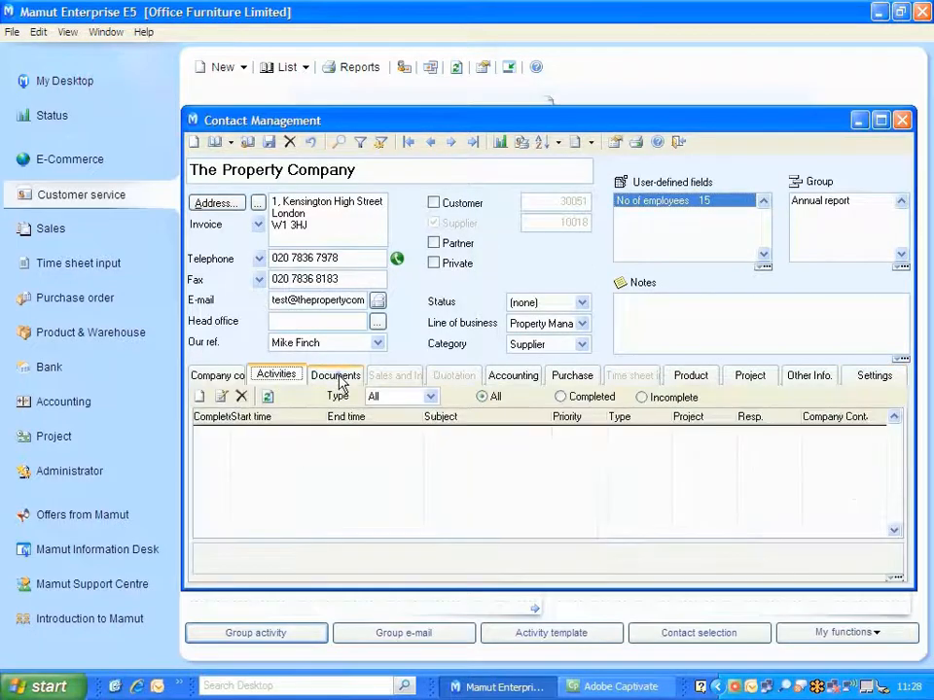
click(339, 381)
click(504, 377)
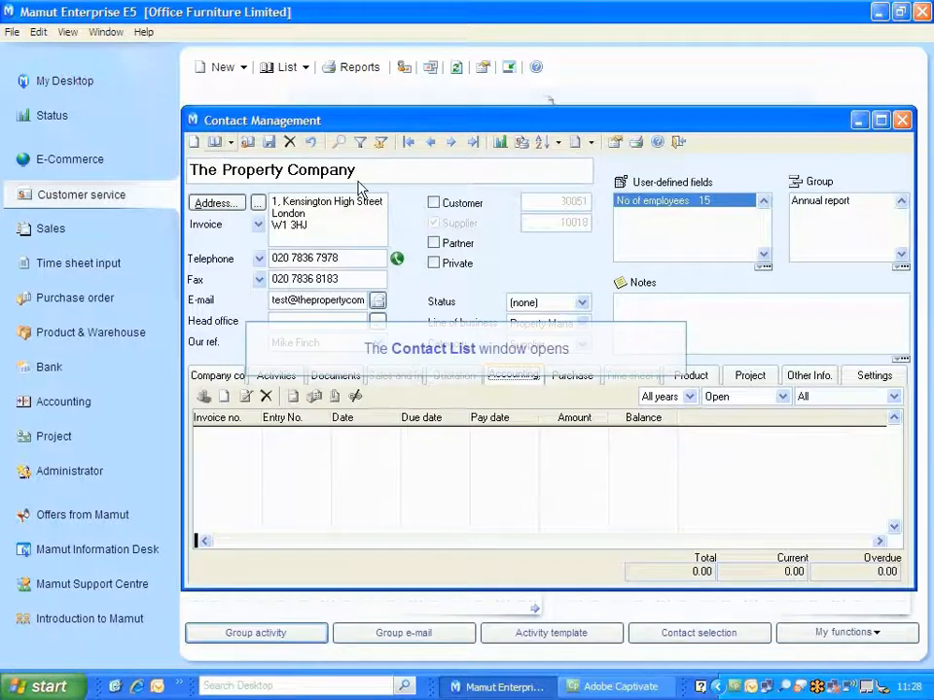
Find Quantro Furnishings in the Contact Register and open its contact record.
click(214, 142)
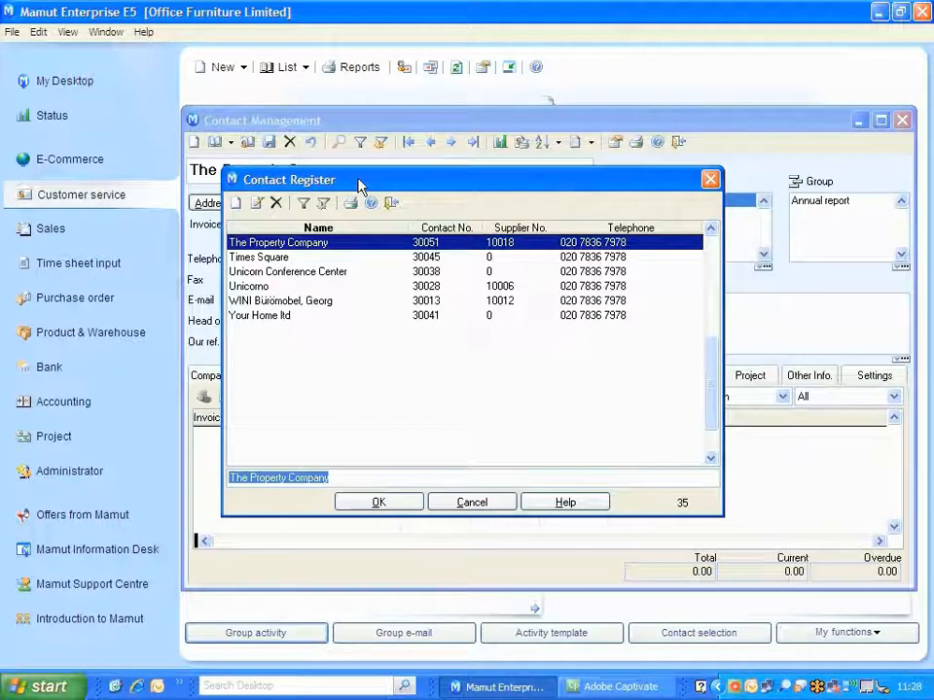
text(Quant)
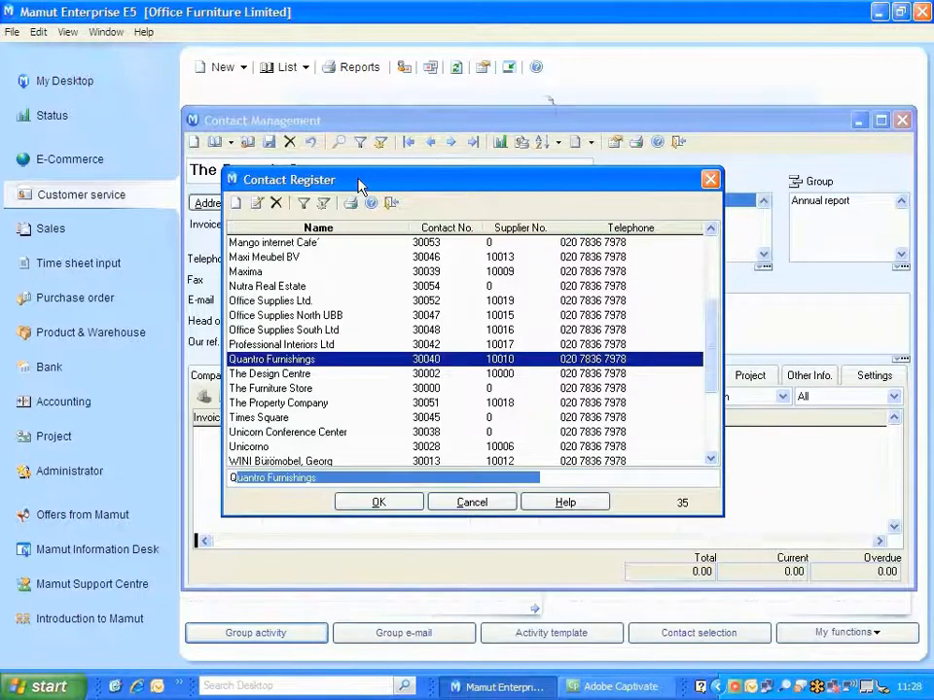
text(ro)
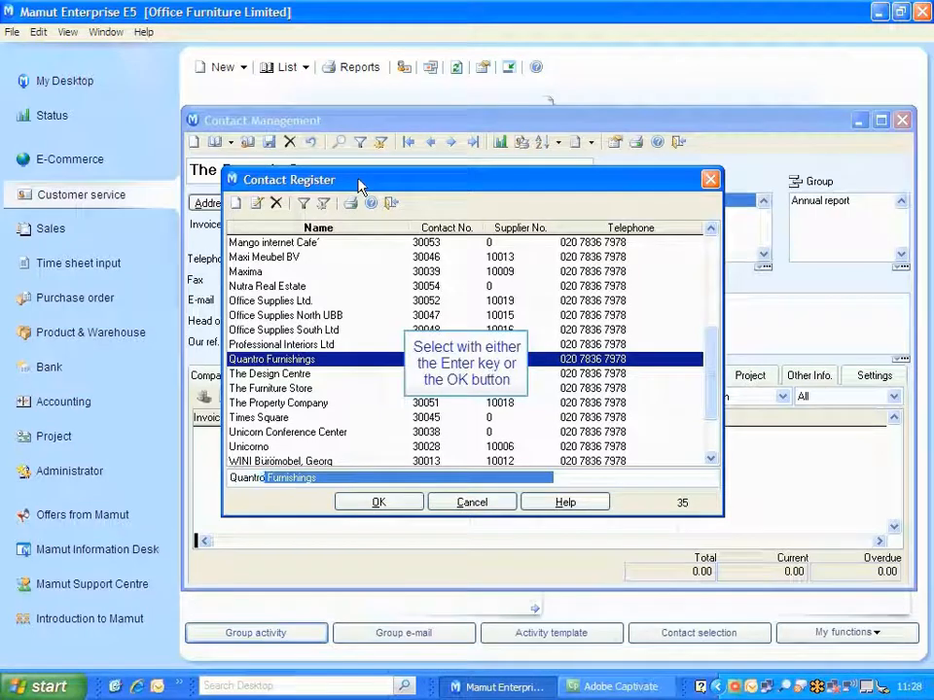
key(Return)
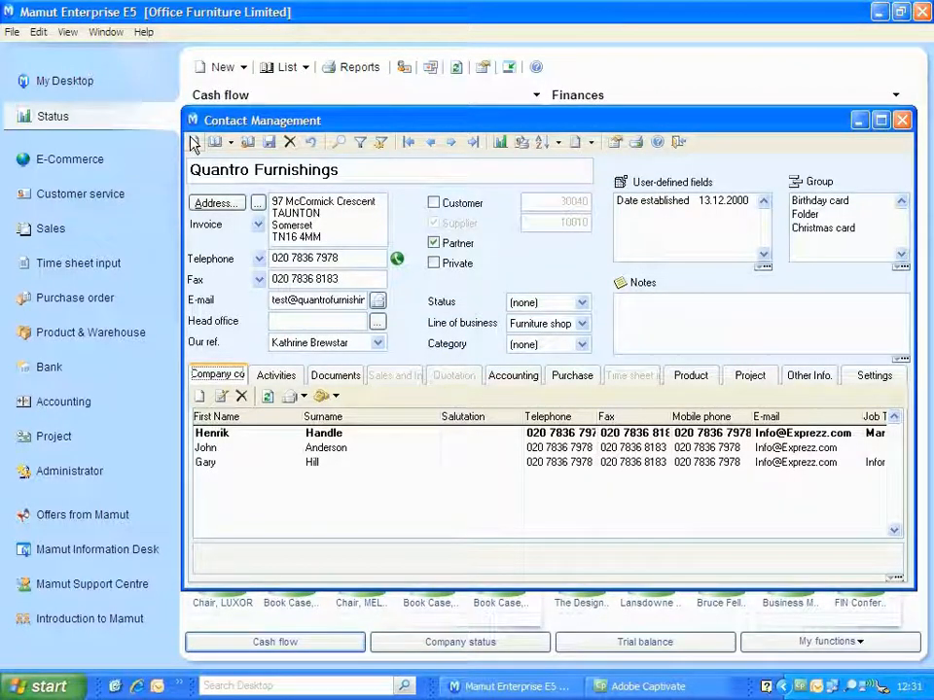
Create a new contact named Gemini Supplies Limited and fill in its postal address.
text(Gemini Supp)
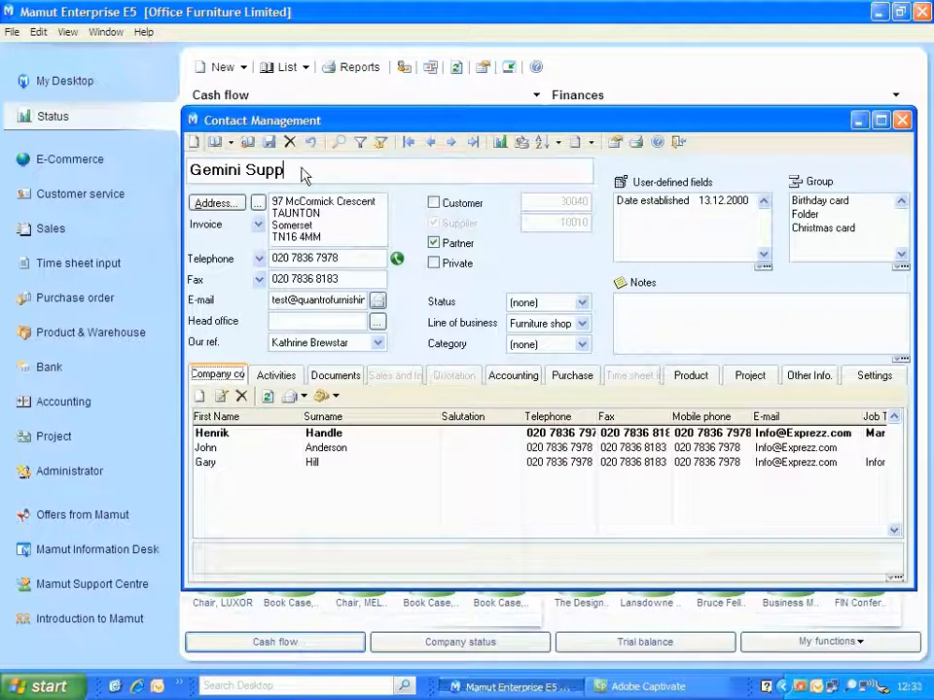
text(lies Limited)
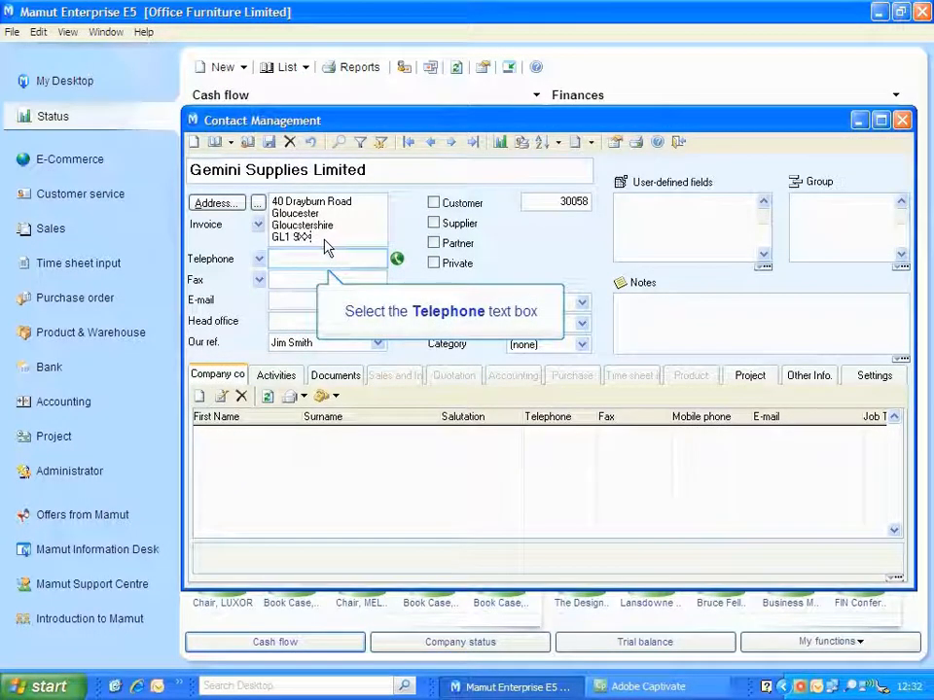
Enter the telephone and fax numbers for Gemini Supplies Limited.
click(312, 261)
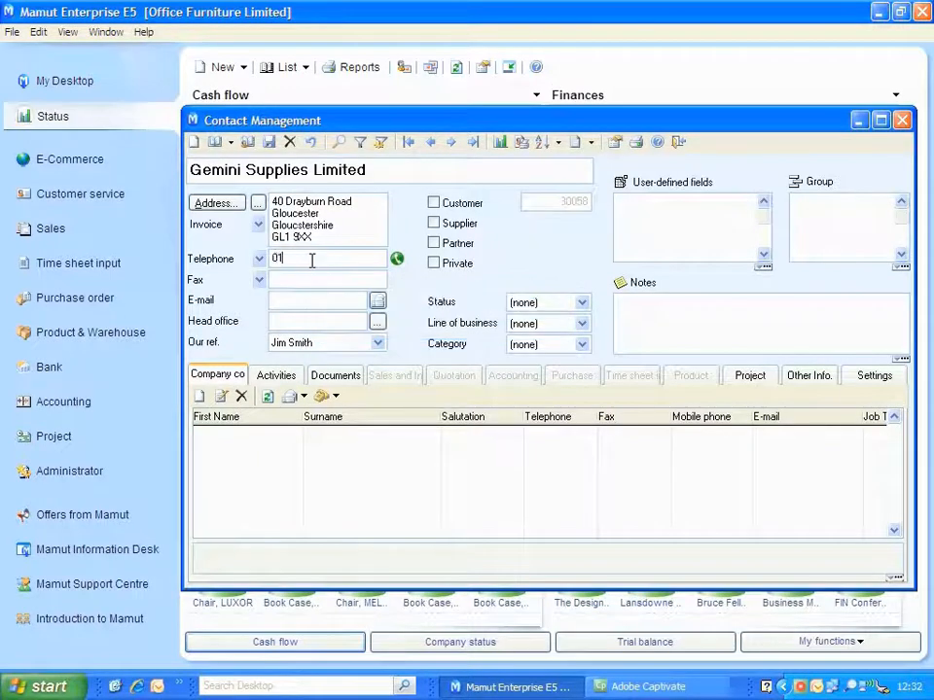
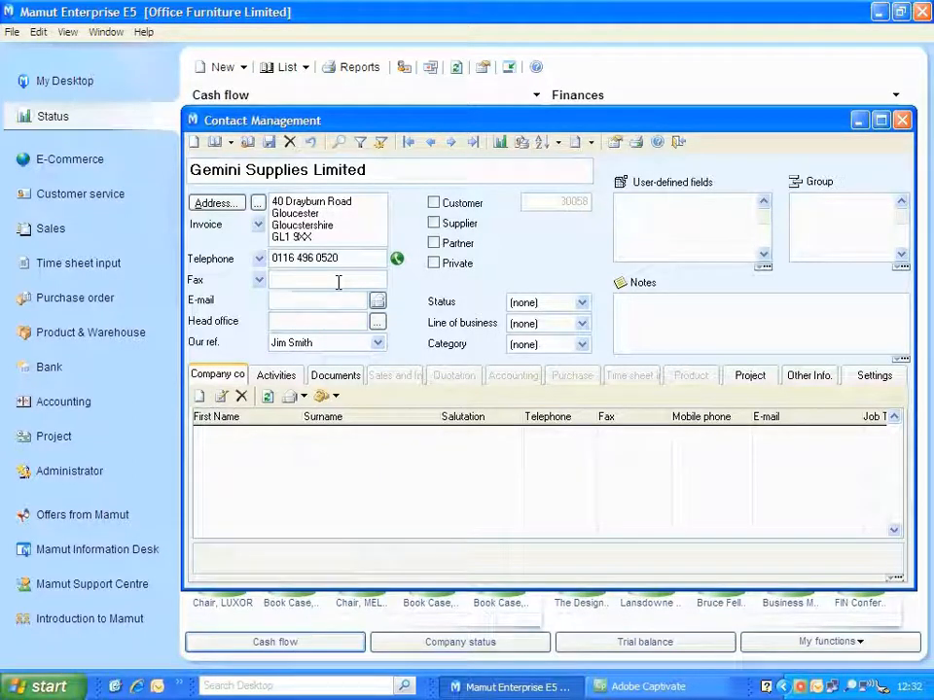
click(337, 282)
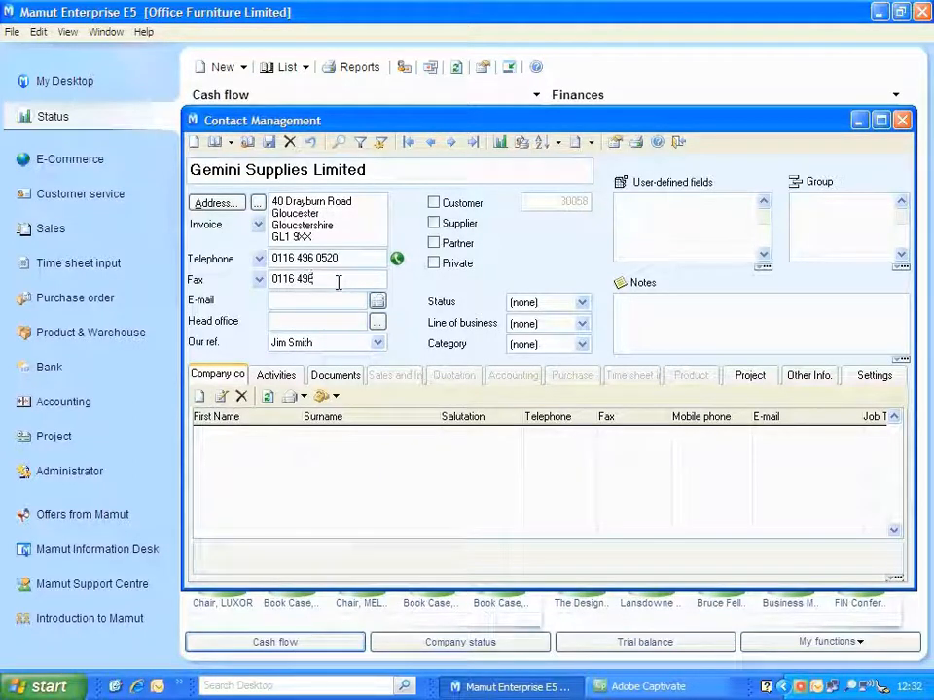
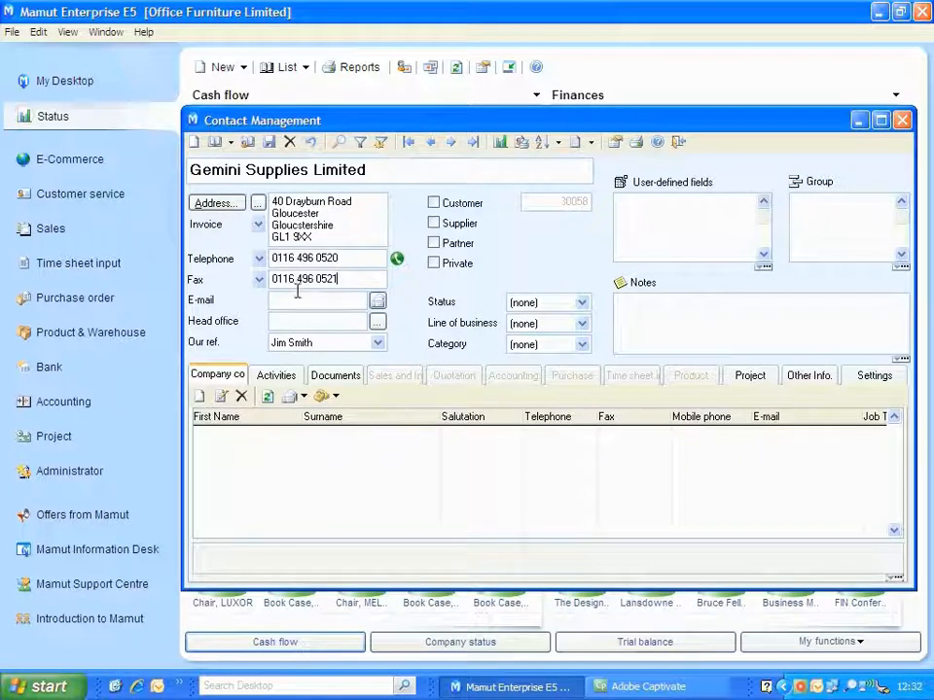
Enter the general e-mail address for Gemini Supplies Limited and choose the responsible employee as its Our ref.
click(294, 300)
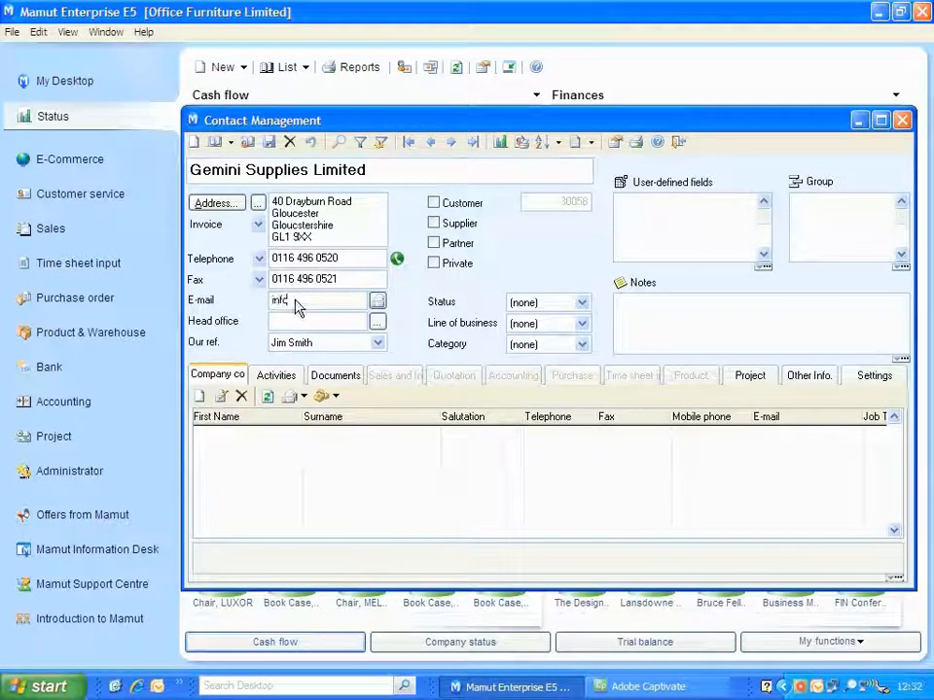
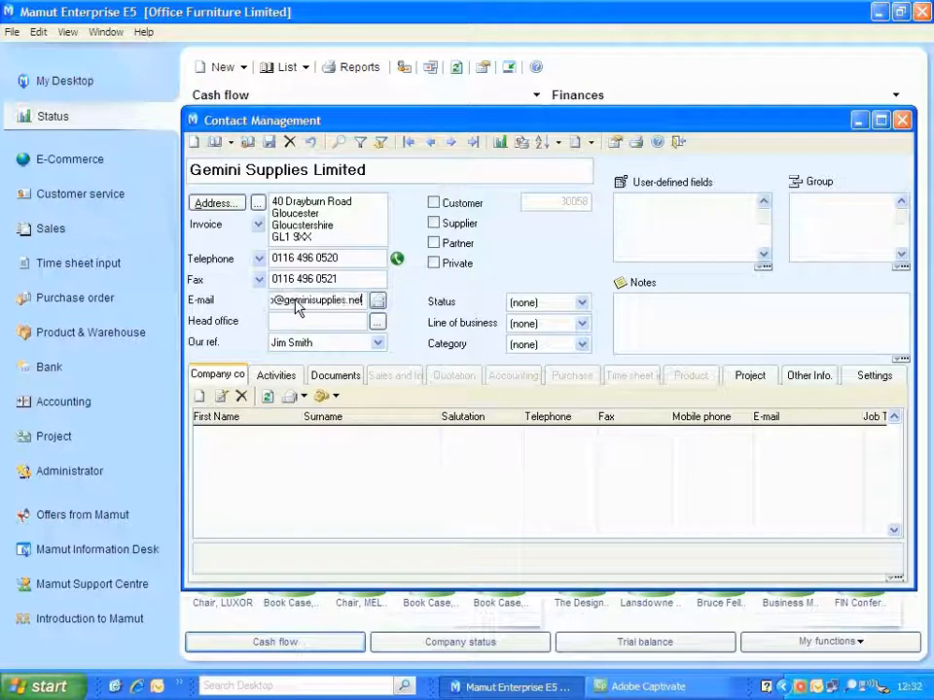
click(324, 346)
click(324, 348)
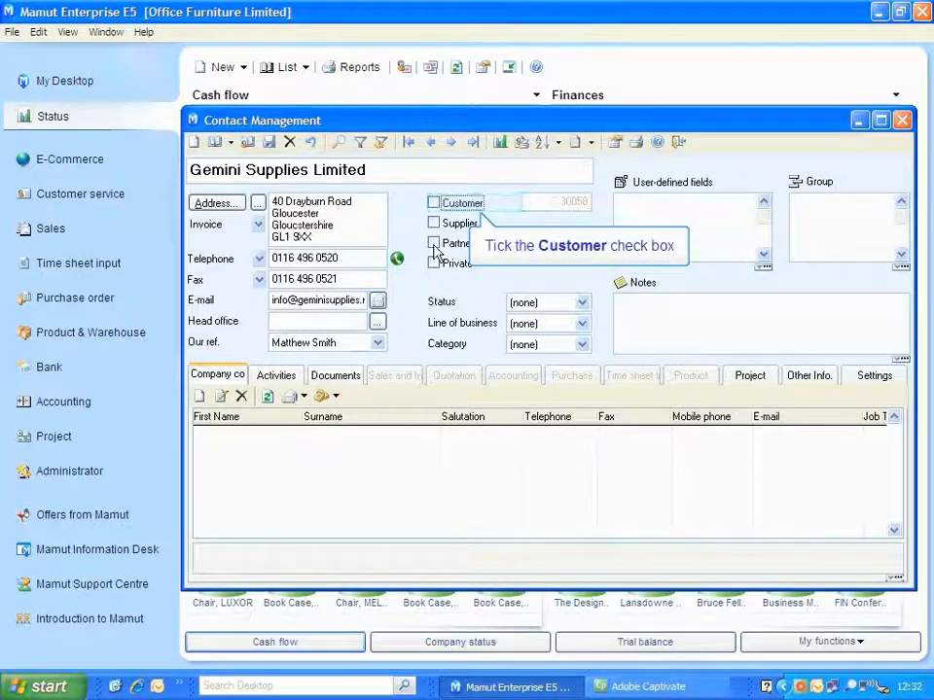
Classify Gemini Supplies Limited as a Customer with status Prospect and line of business Furniture shop.
click(434, 202)
click(542, 302)
key(p)
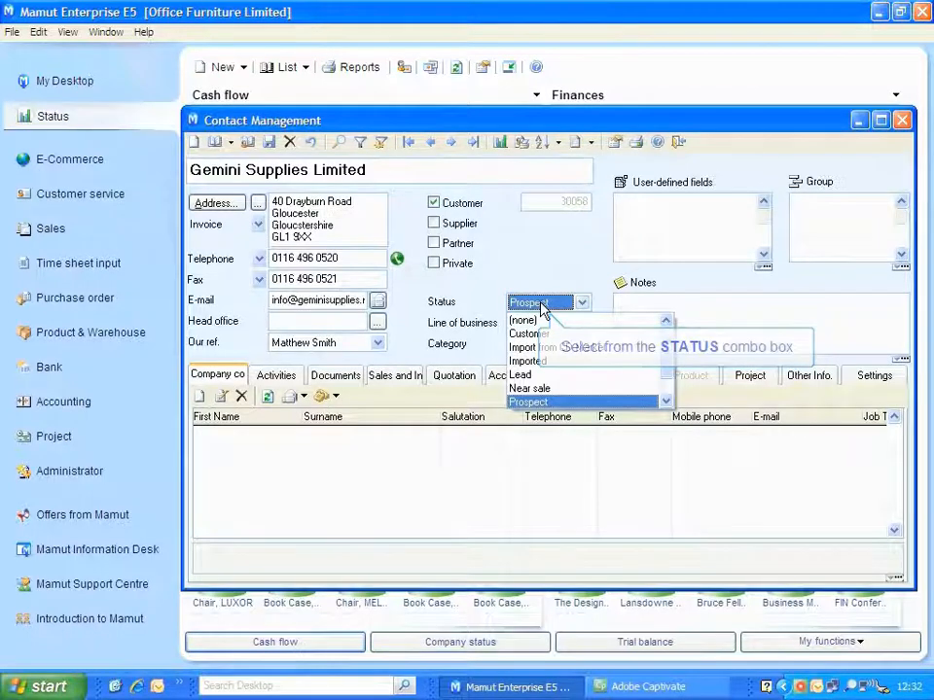
key(Return)
click(548, 324)
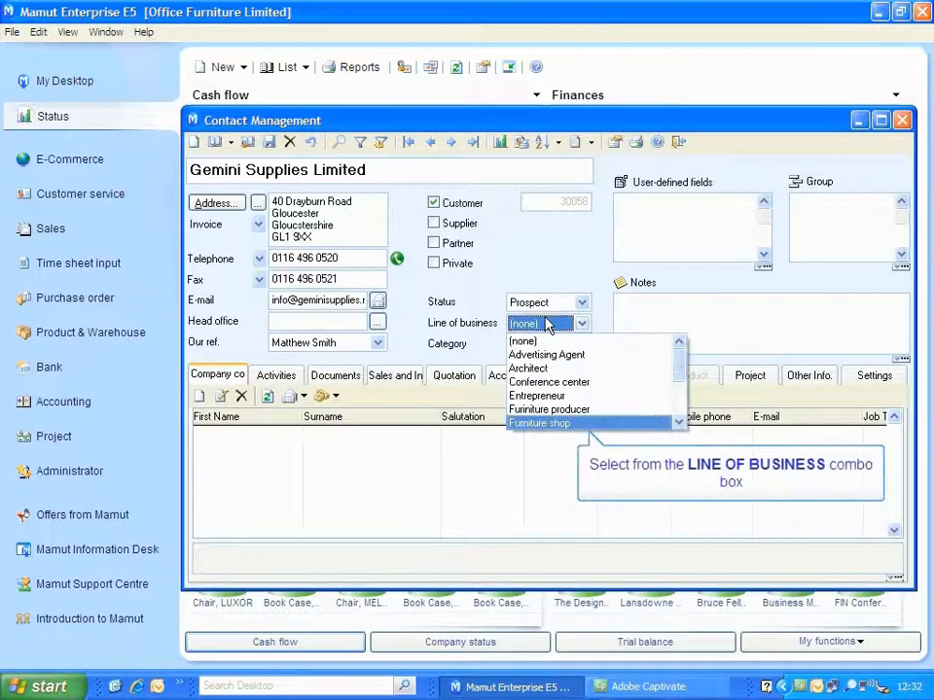
click(564, 424)
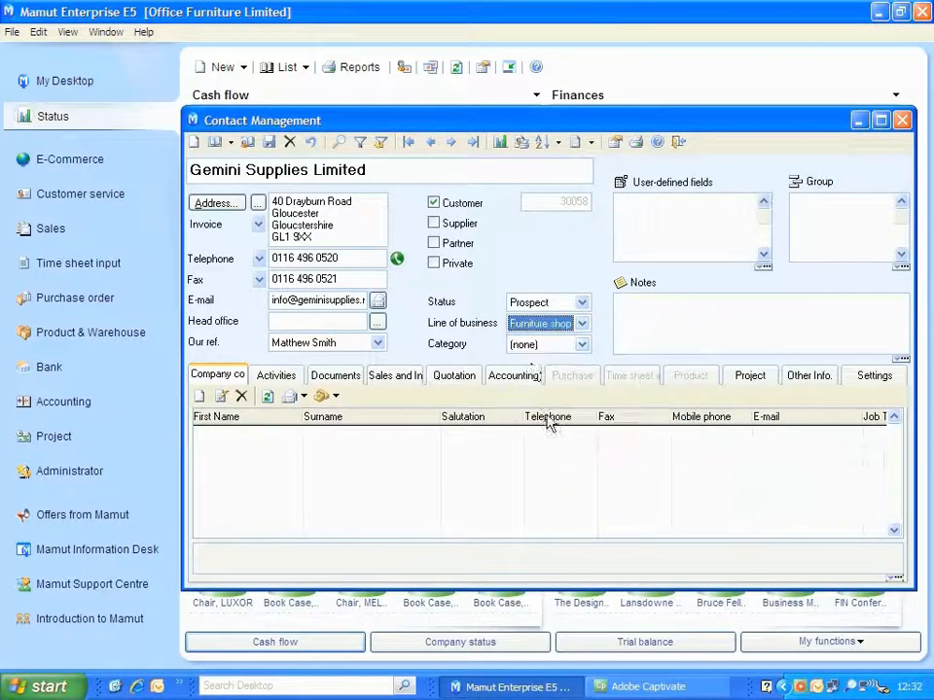
Set the category of Gemini Supplies Limited to Customer and create a company contact with the person's first name and surname.
click(541, 346)
click(537, 376)
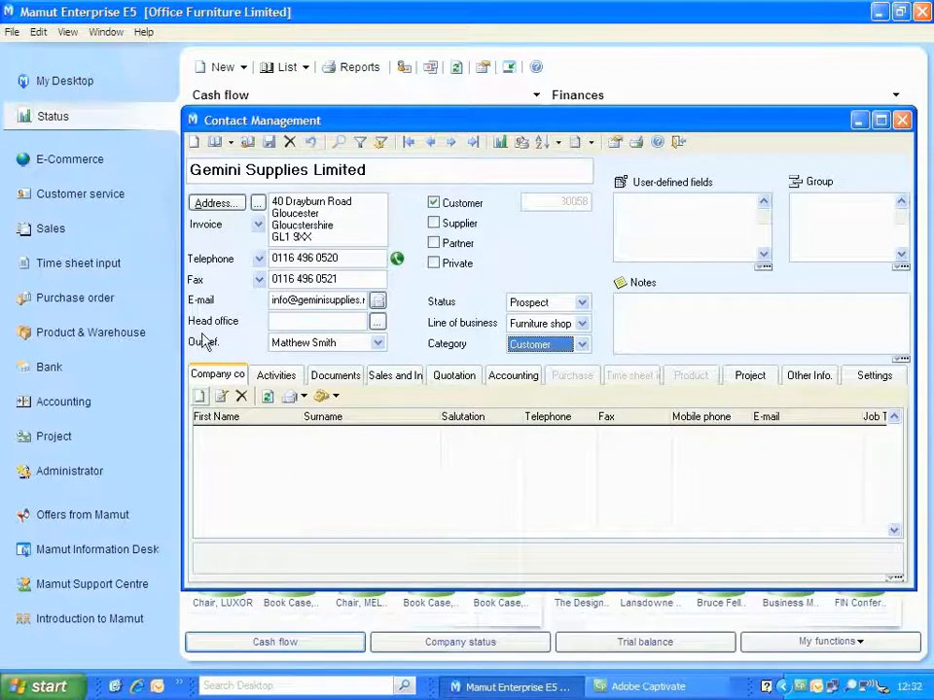
click(200, 397)
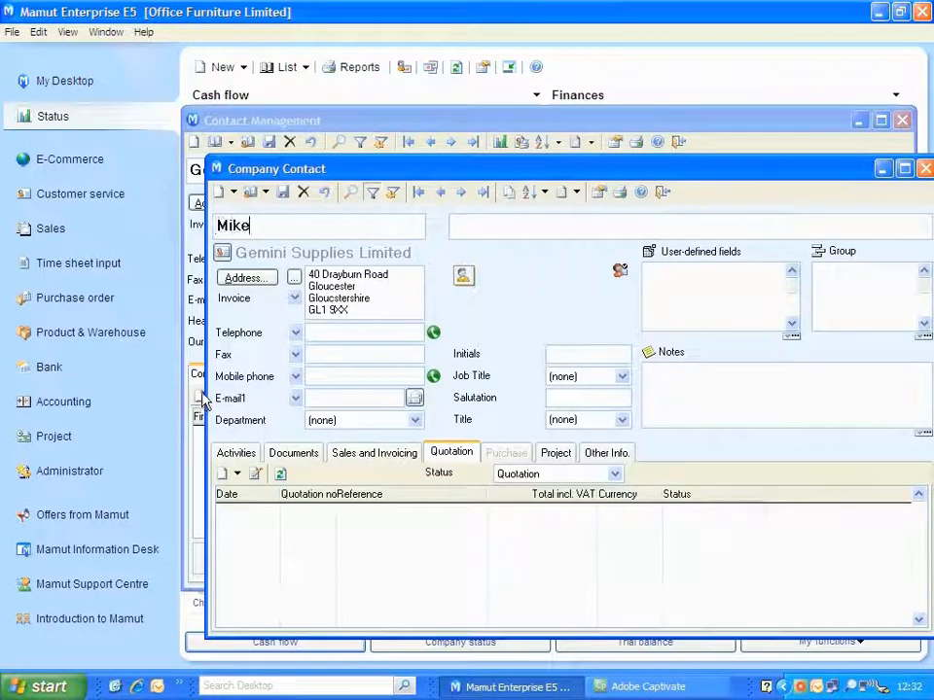
key(Tab)
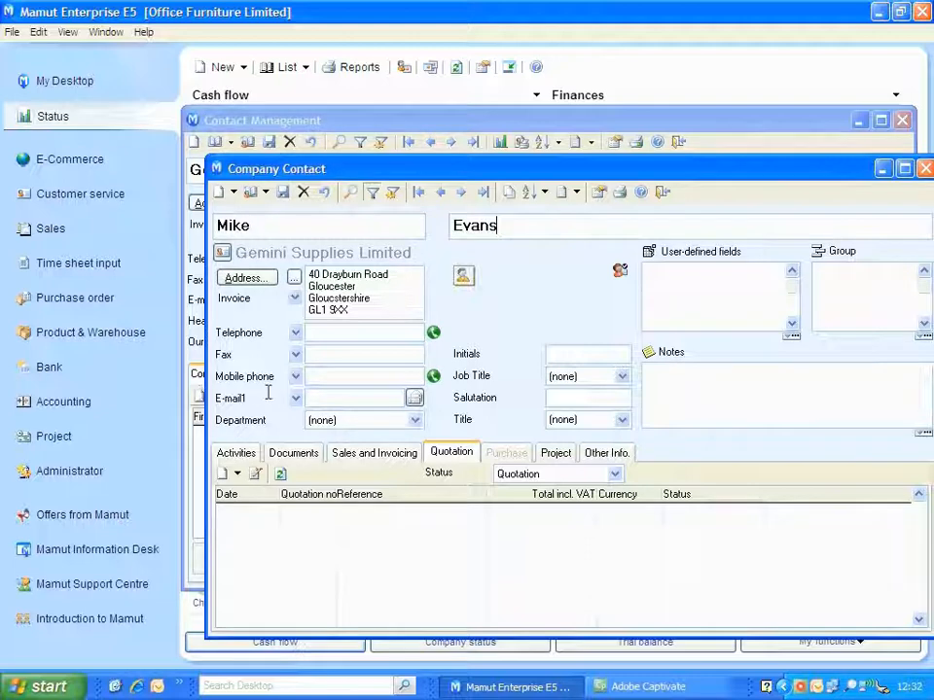
Enter the contact person's e-mail address, save the company contact and close it.
click(331, 397)
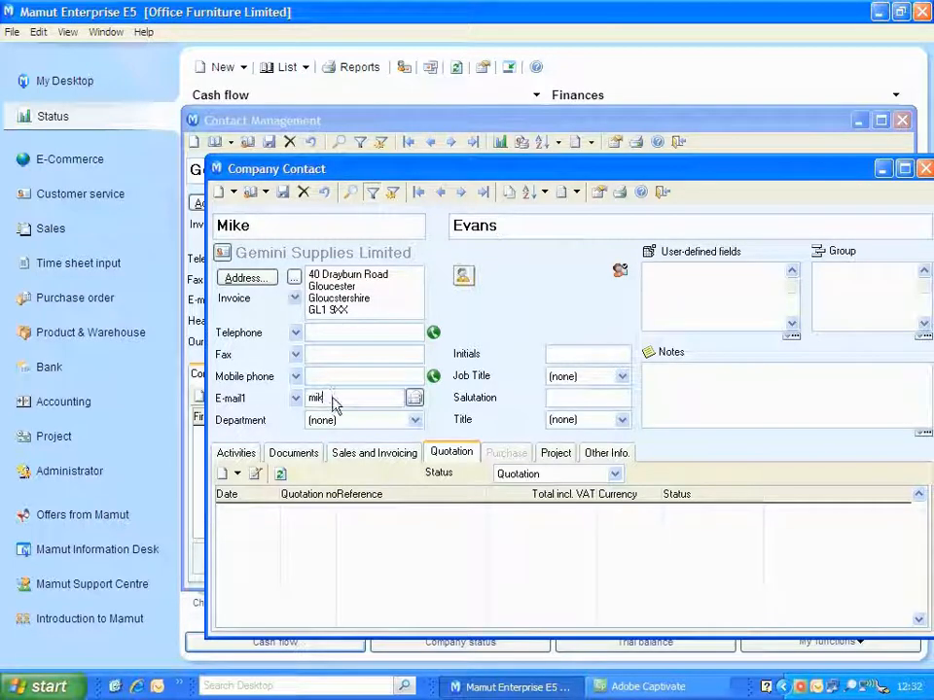
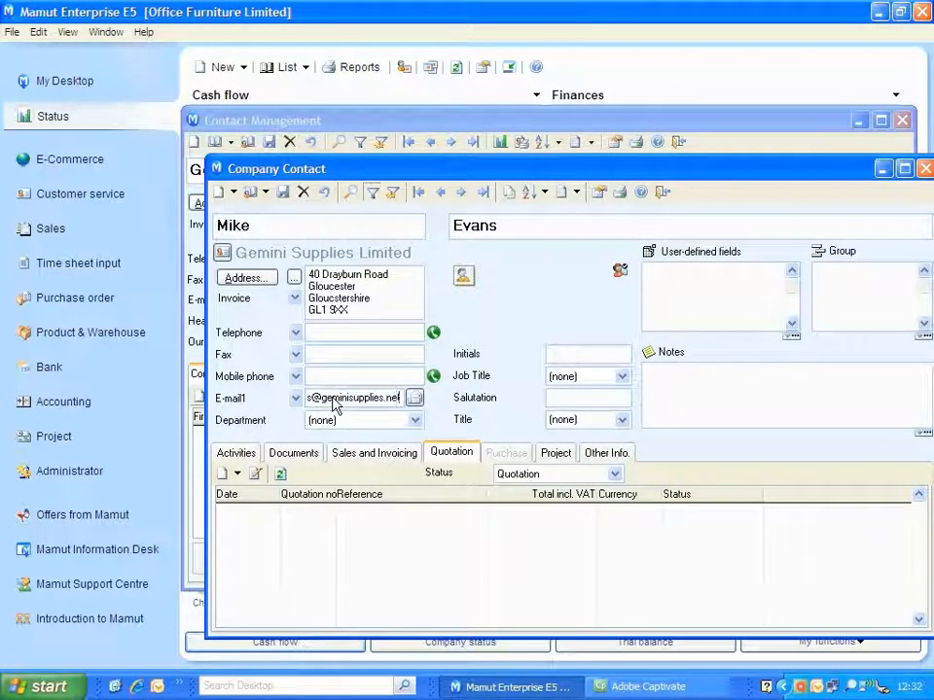
click(282, 192)
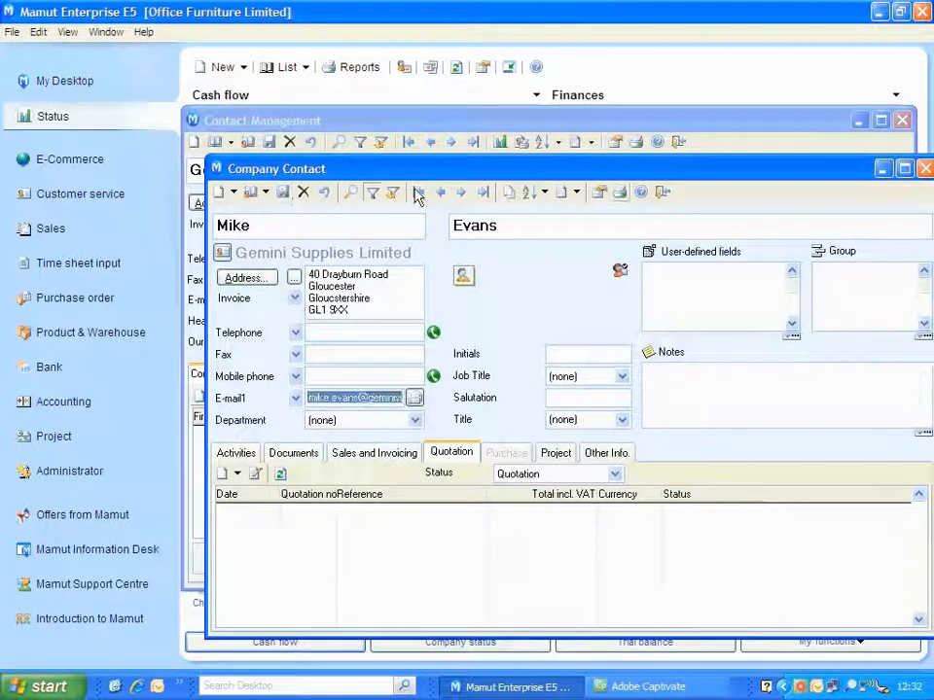
click(662, 192)
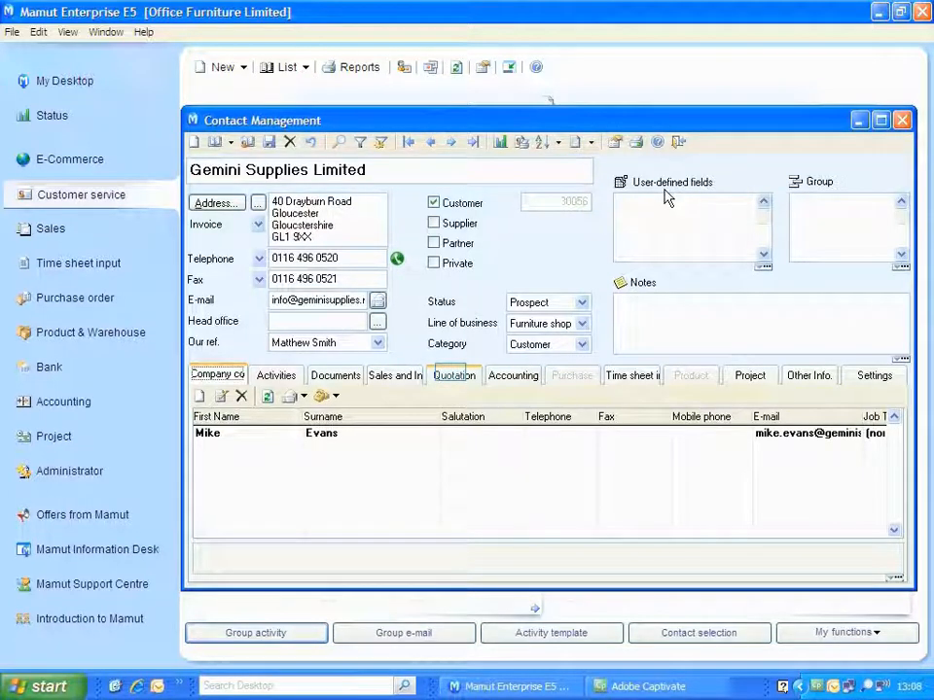
Create a new quotation for Gemini Supplies Limited and open the product list for its product lines.
click(454, 376)
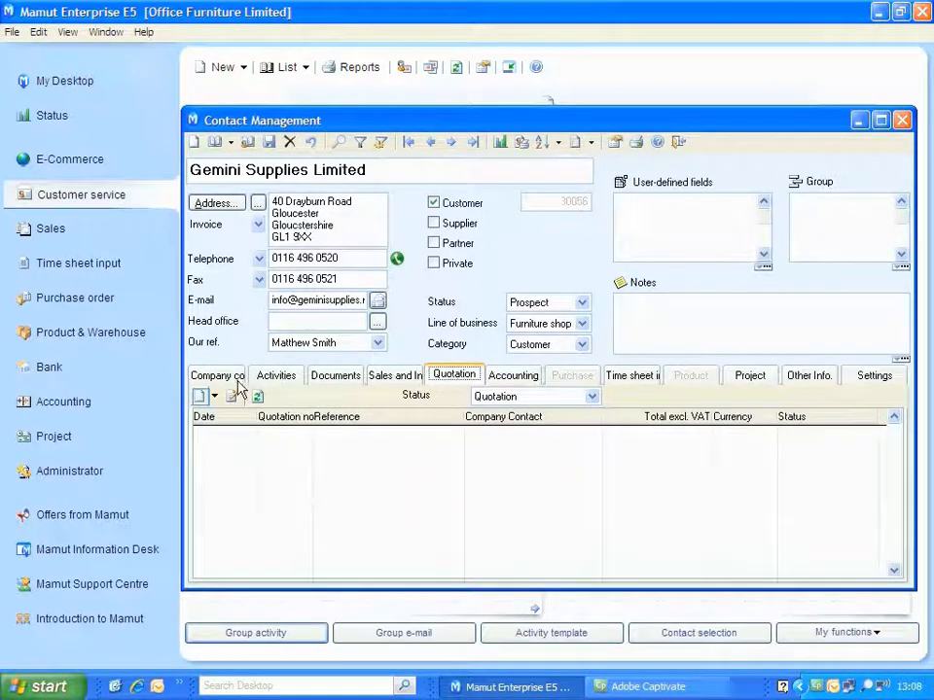
click(200, 396)
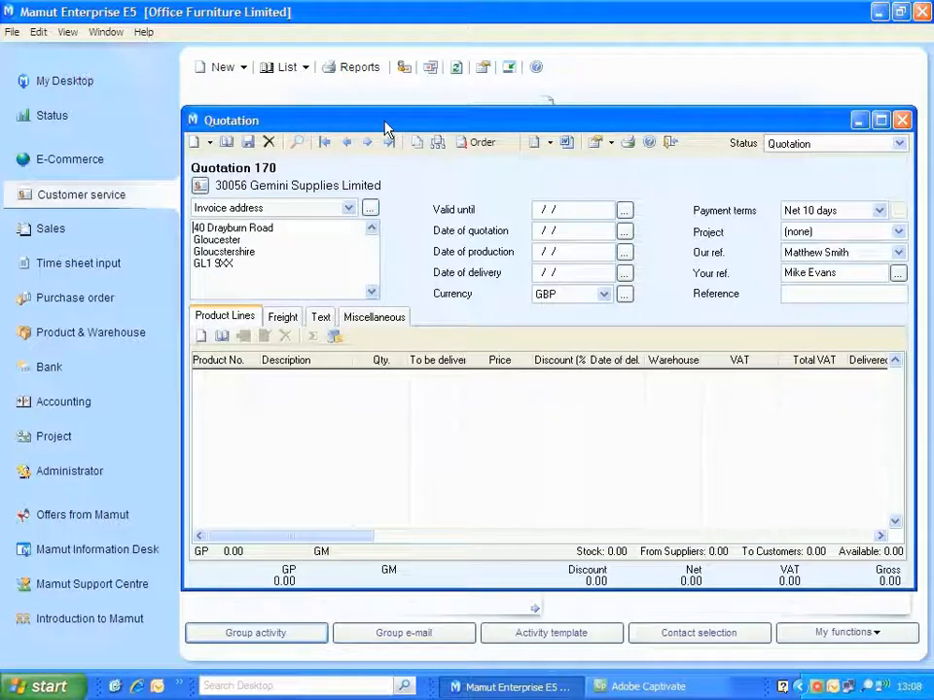
click(221, 337)
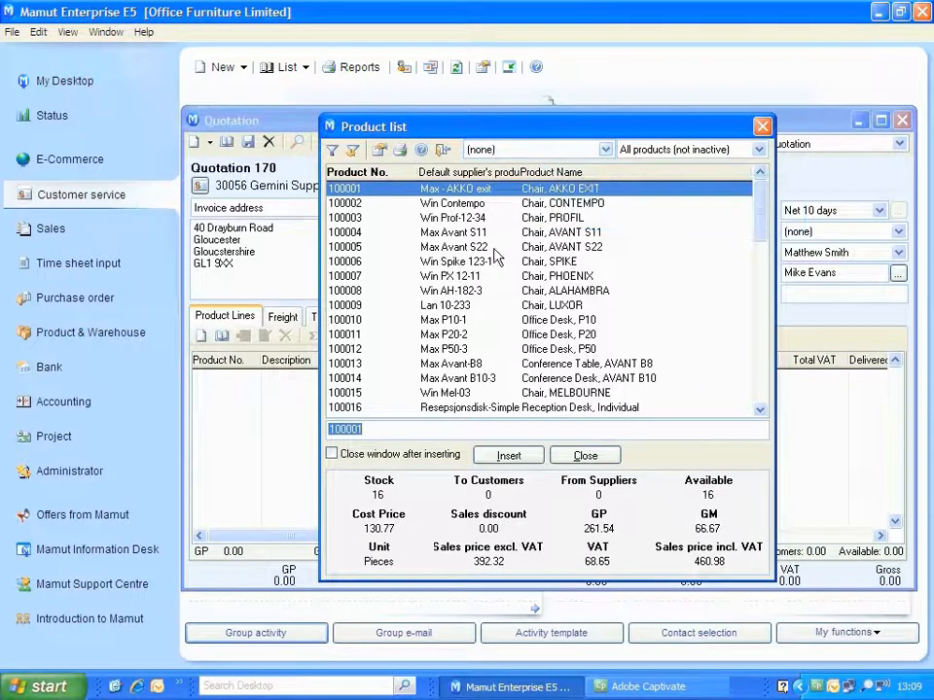
Filter the product list by the Accessories group and look over the available product types.
click(529, 153)
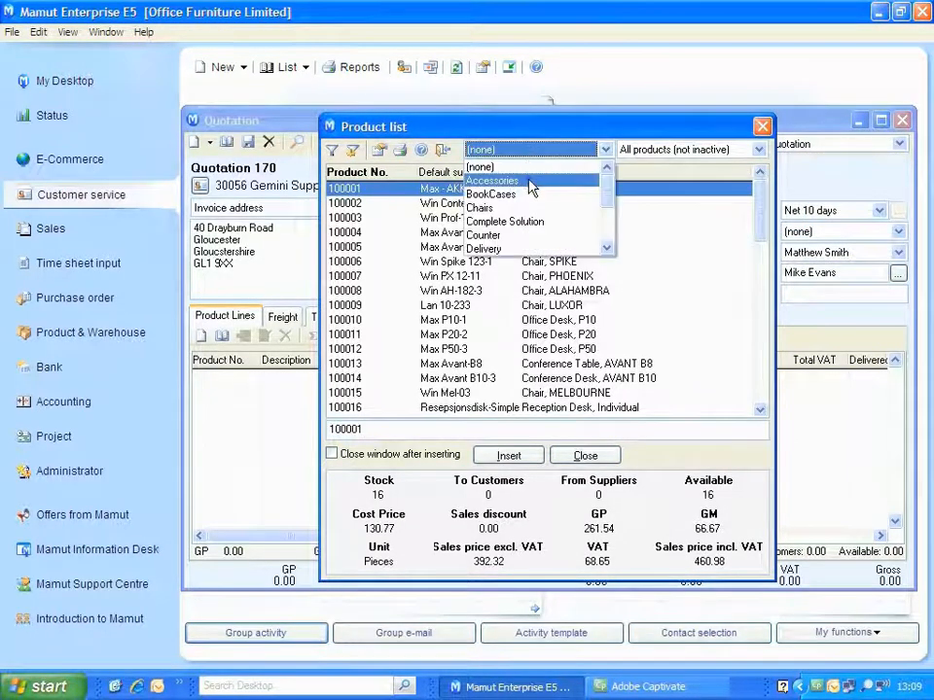
click(531, 180)
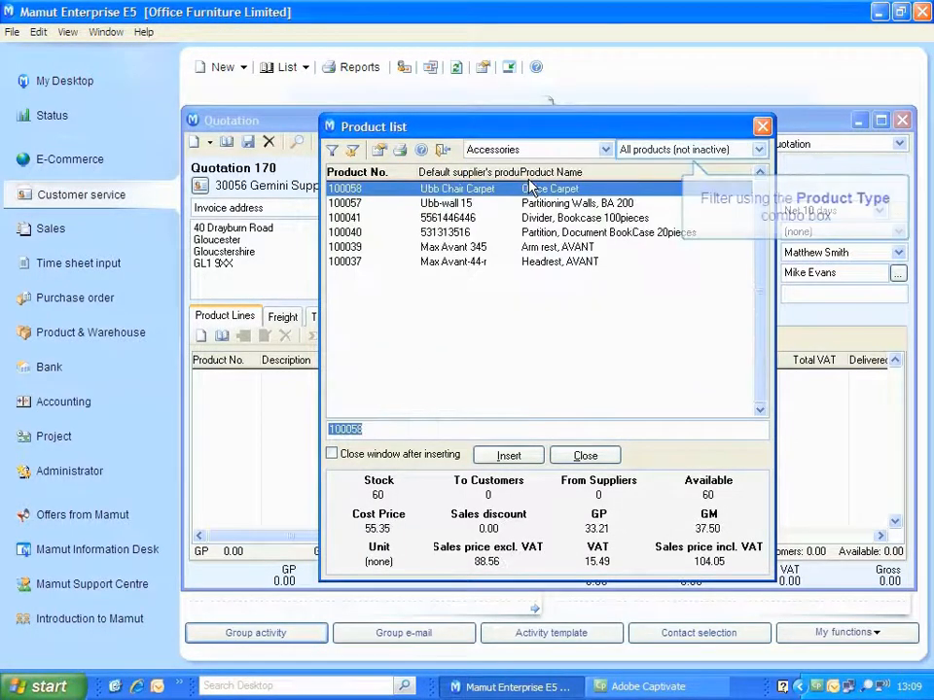
click(634, 152)
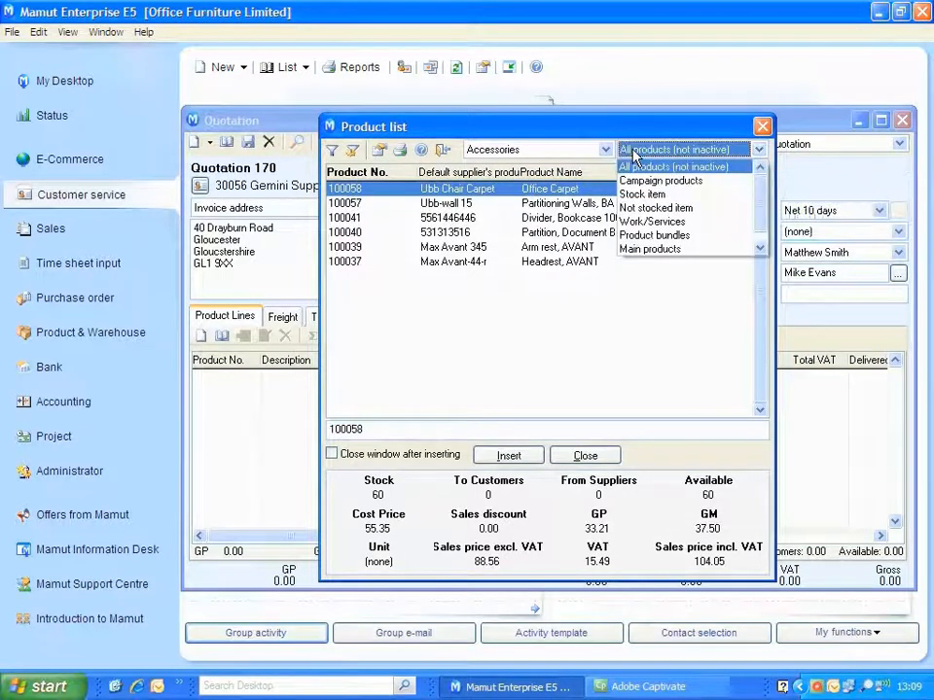
click(635, 152)
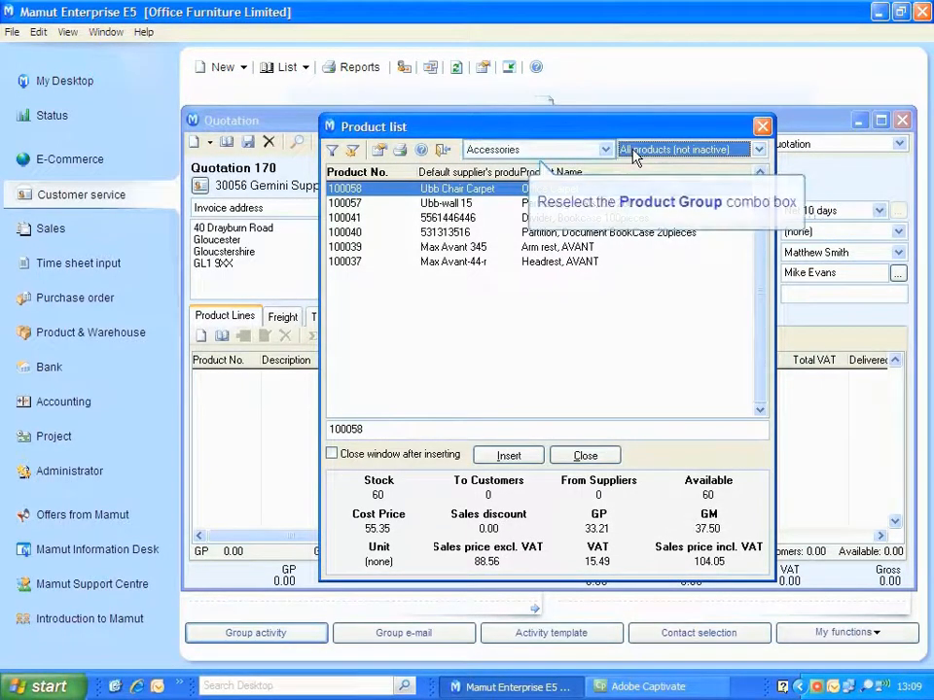
Add Chair, CONTEMPO (100063) from the Chairs group and Drawer, AKKO PLEXI (100025) from the Drawer group to the quotation.
click(501, 152)
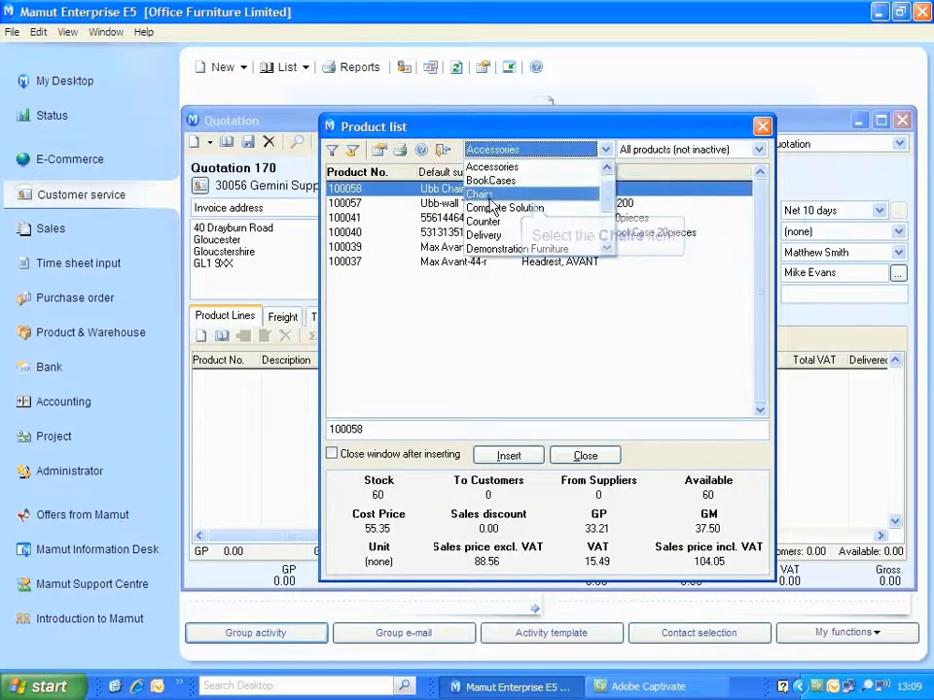
click(490, 197)
click(500, 152)
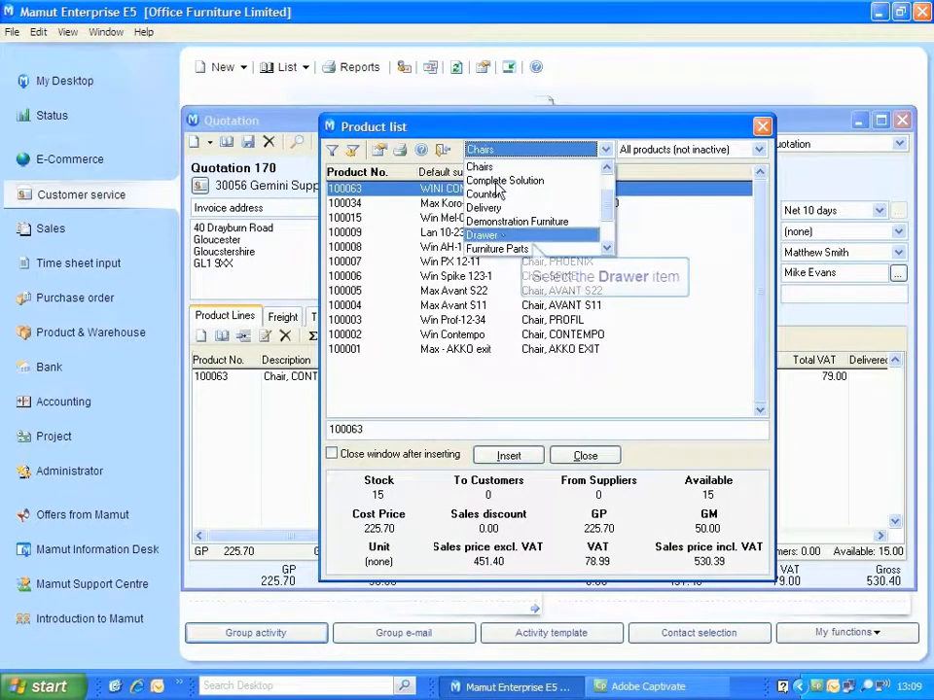
click(484, 235)
double_click(459, 190)
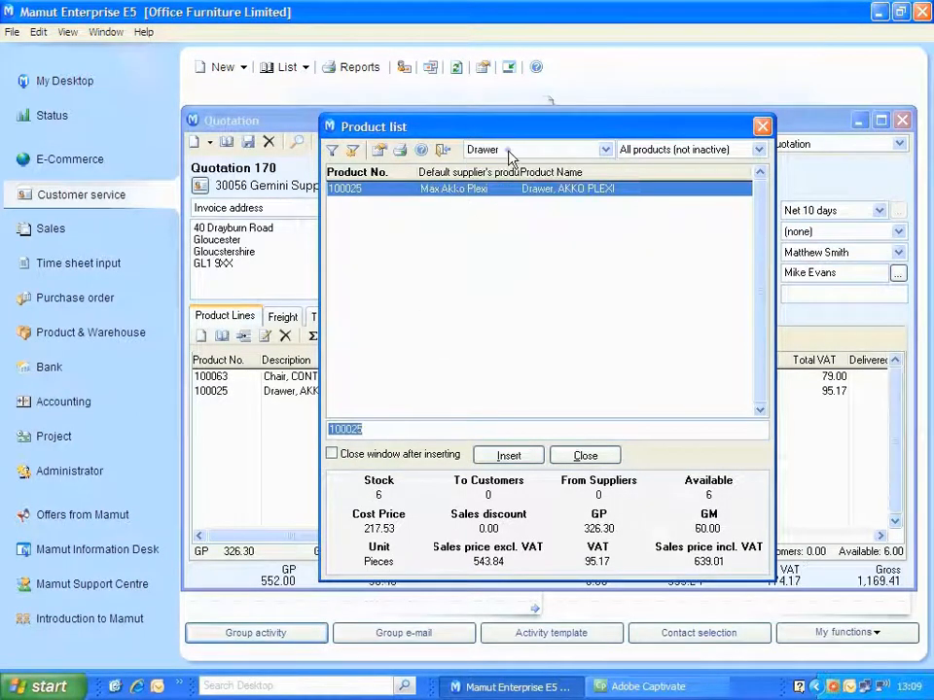
Add Table, AKKO NEXI (100065) from the Tables group to the quotation and close the product list.
click(510, 153)
click(510, 249)
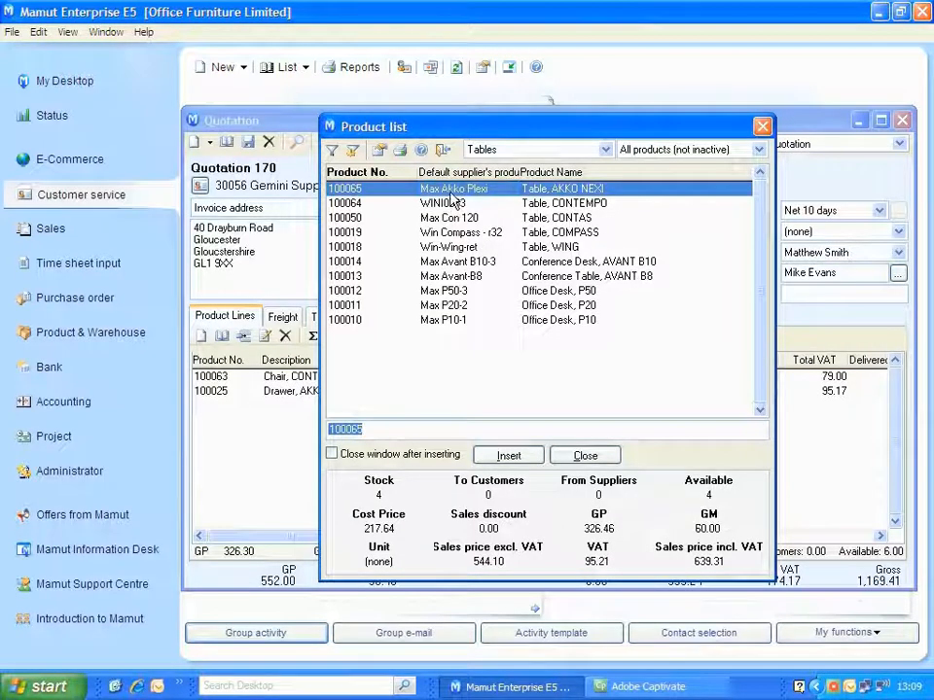
double_click(451, 191)
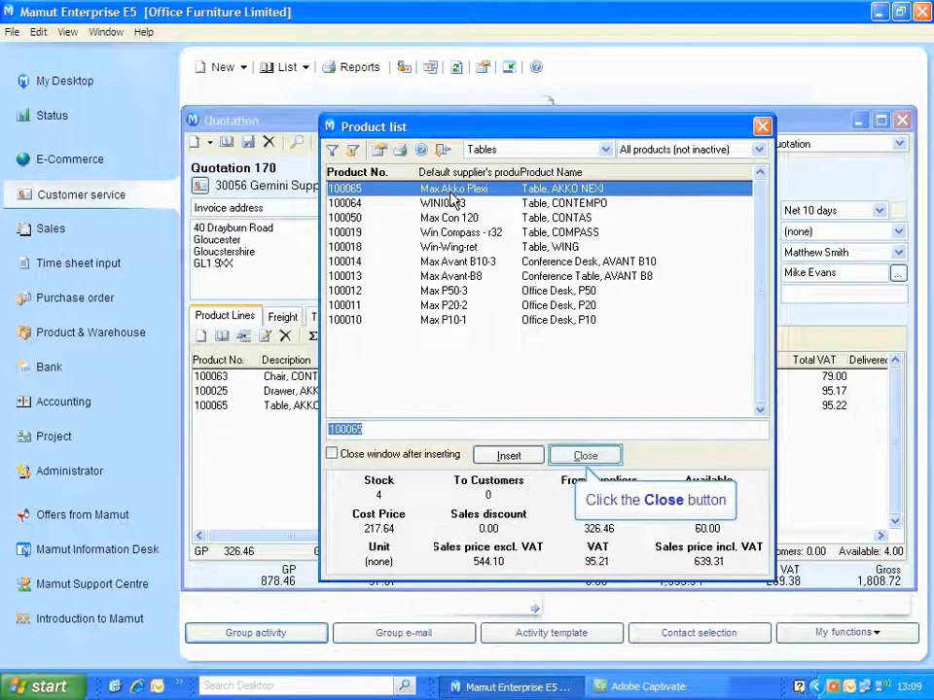
click(588, 457)
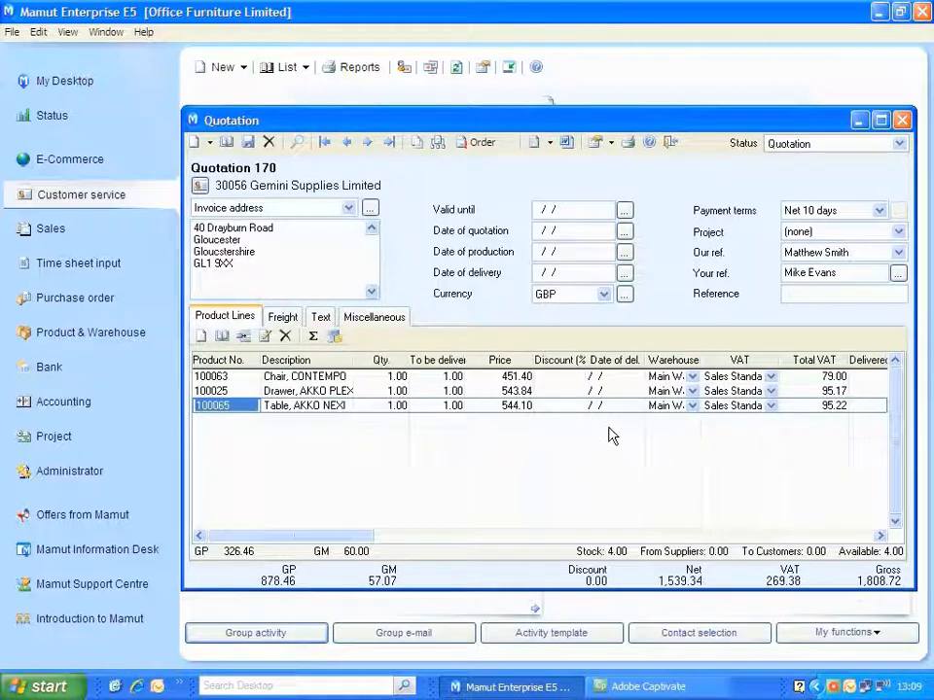
Output the active quotation with the Quotation form as an e-mail.
click(628, 144)
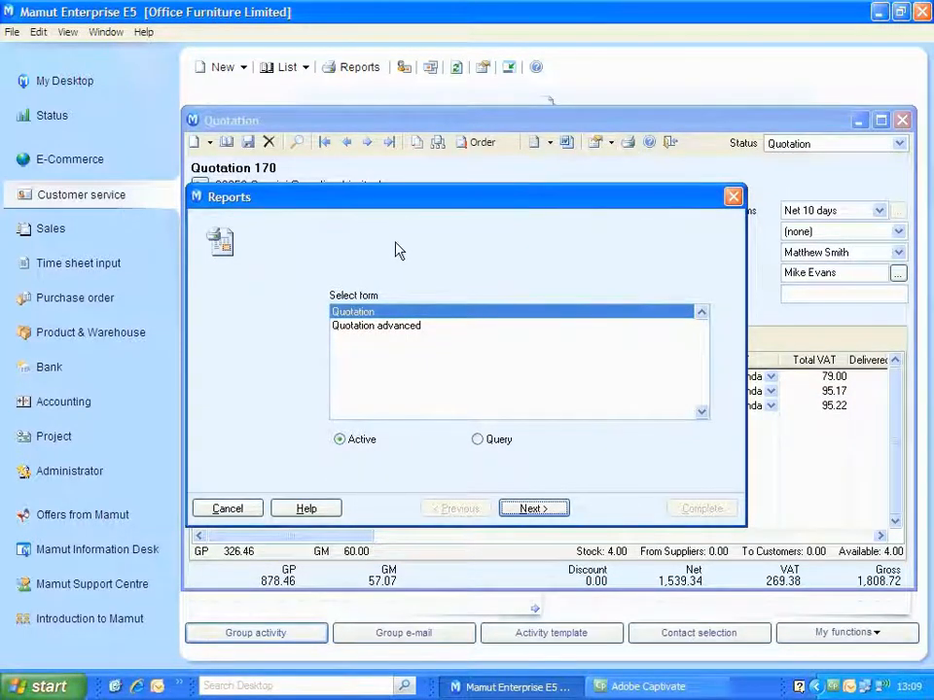
click(383, 315)
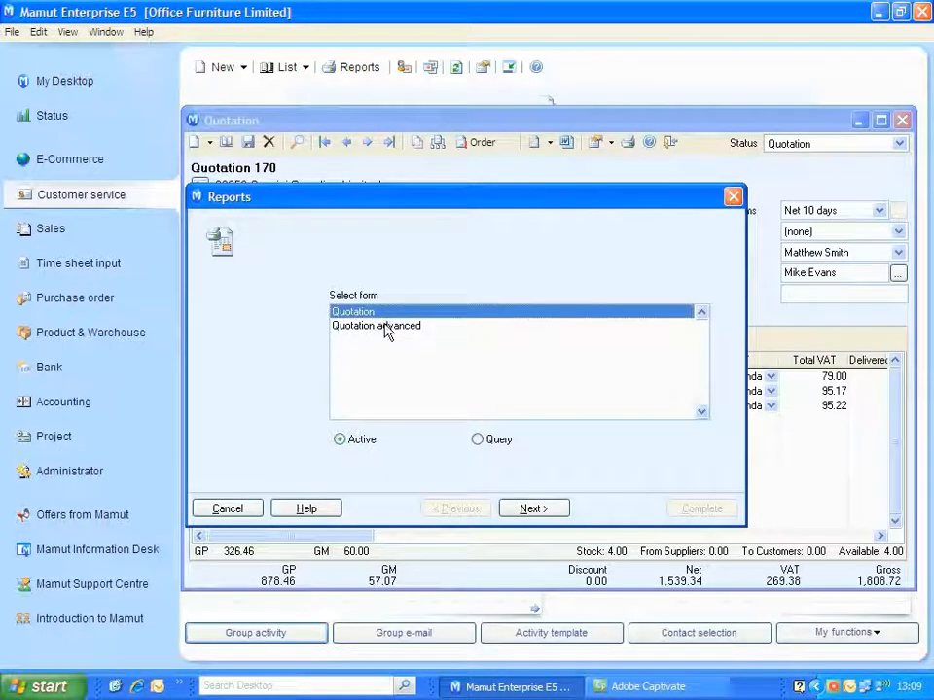
click(385, 326)
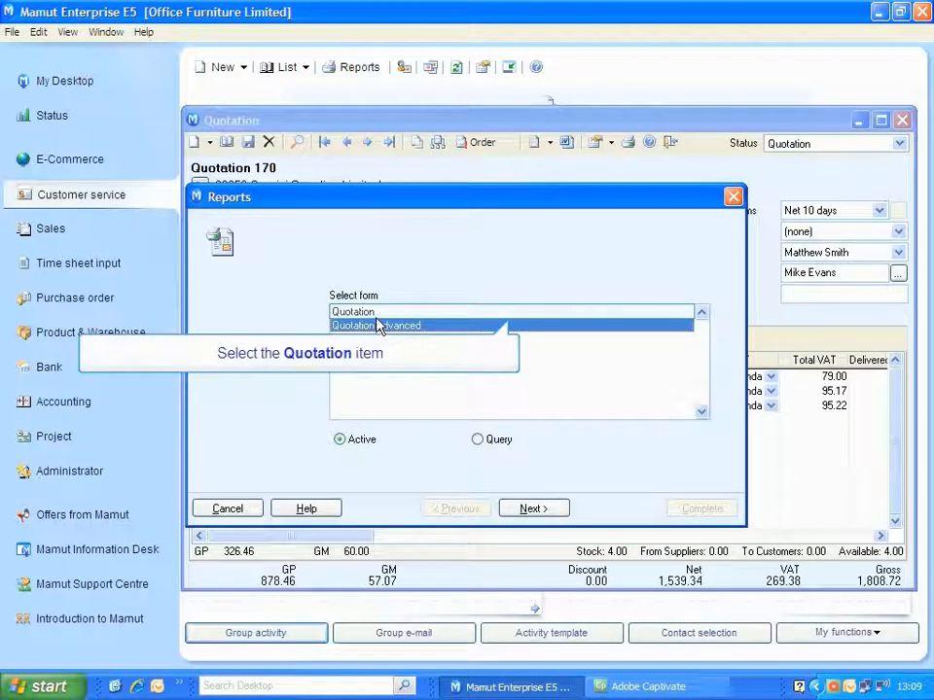
click(378, 312)
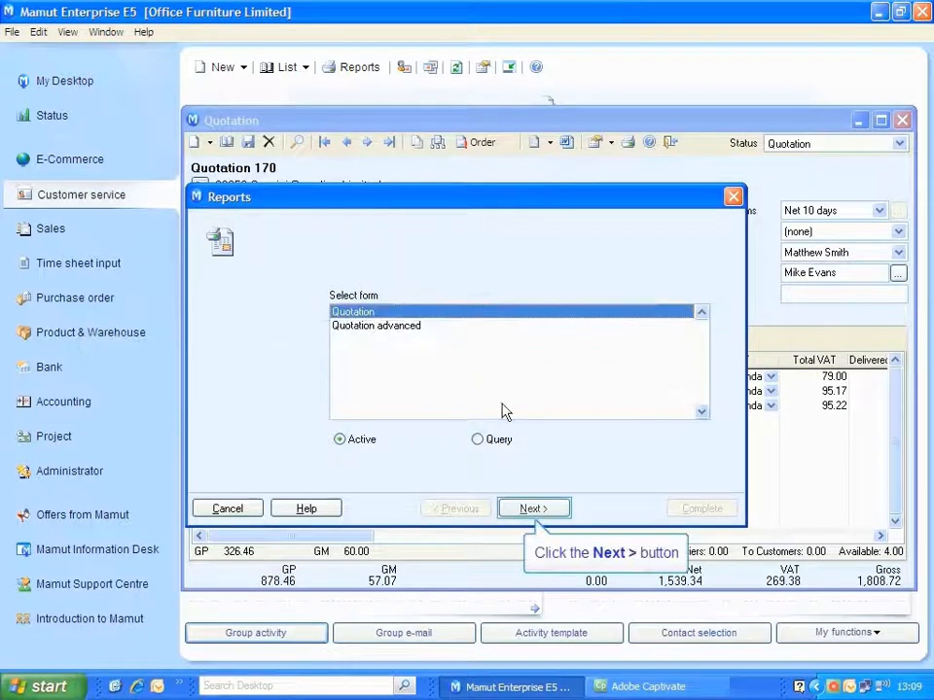
click(519, 510)
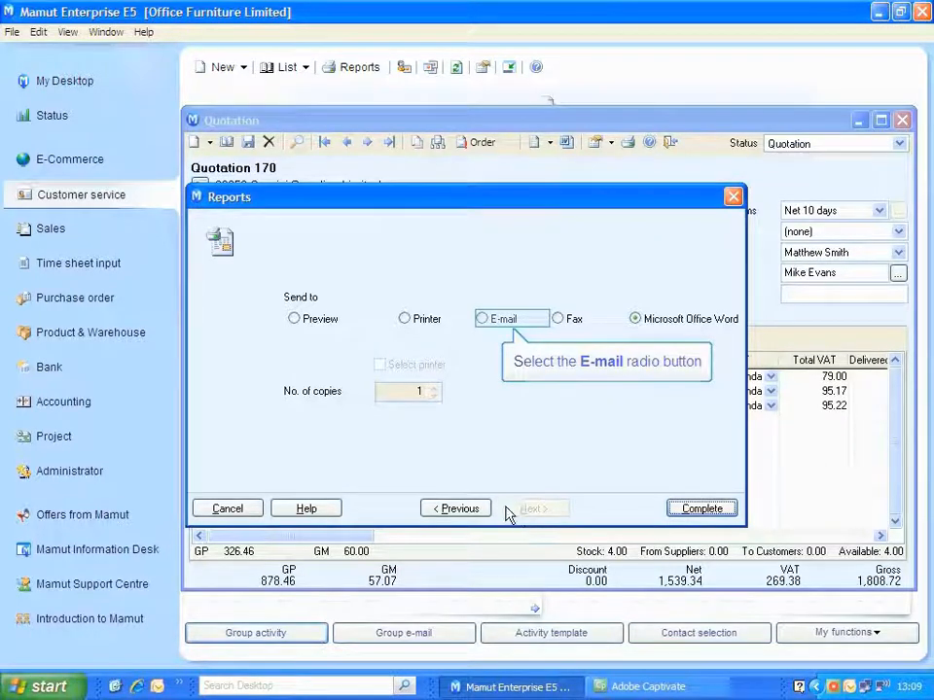
click(483, 321)
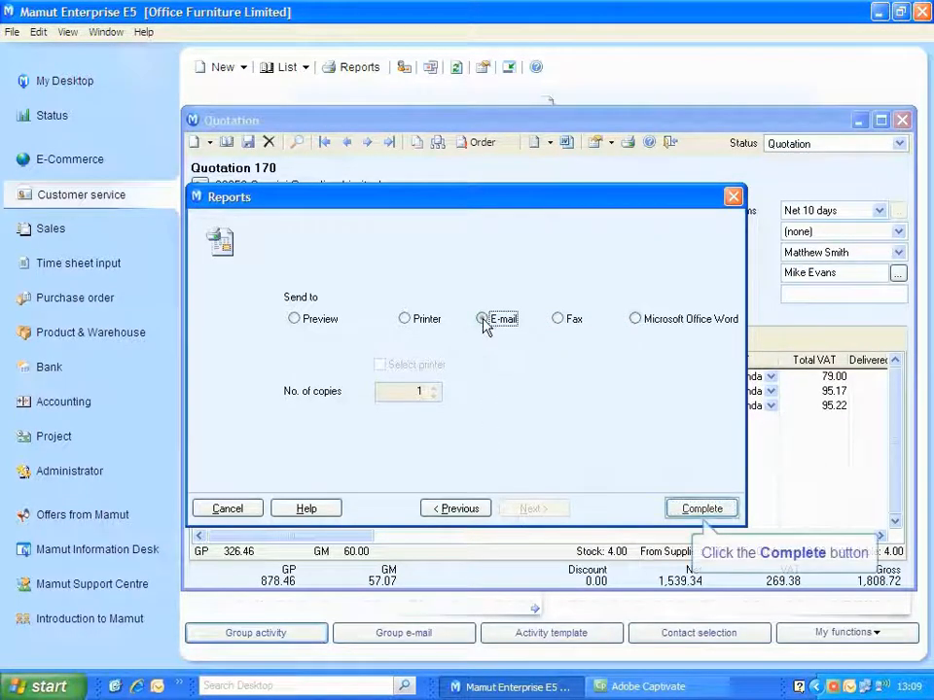
click(702, 512)
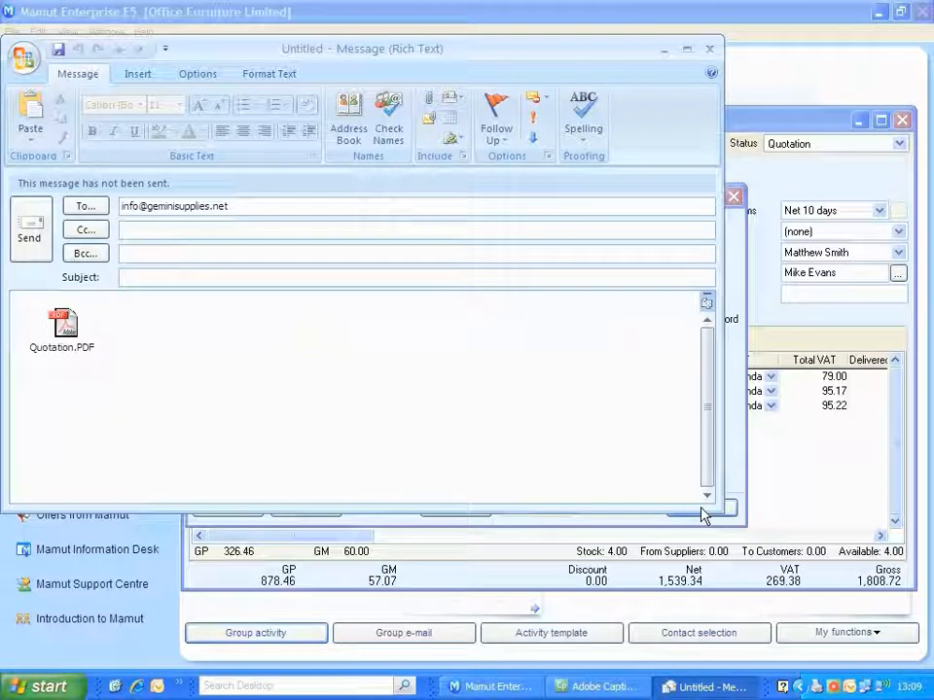
Give the e-mail the subject "Quotation Details As Requested" and go to the message body.
text(Qu)
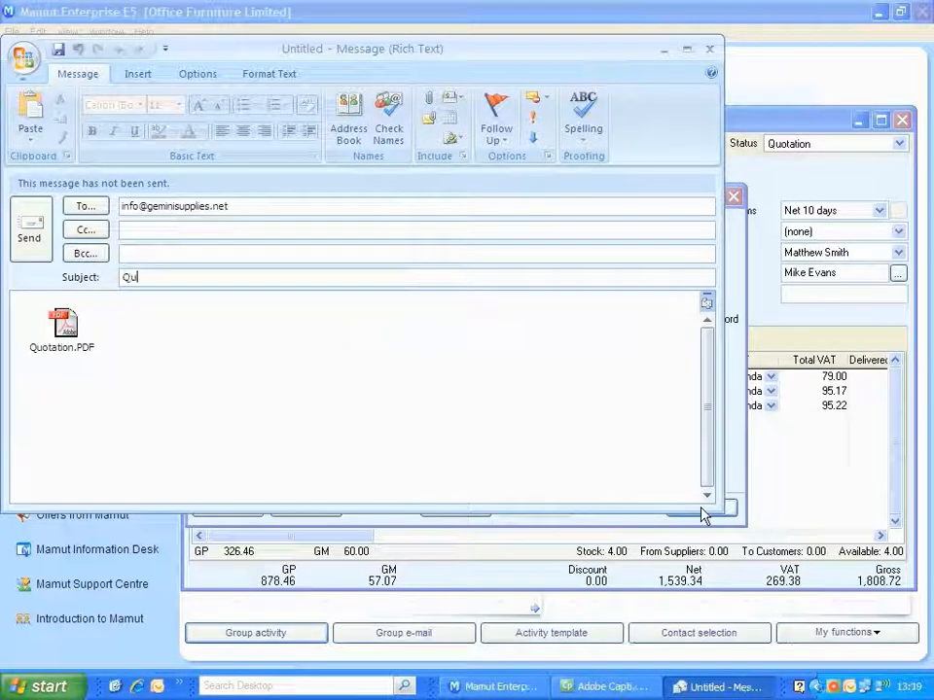
text(otation Det)
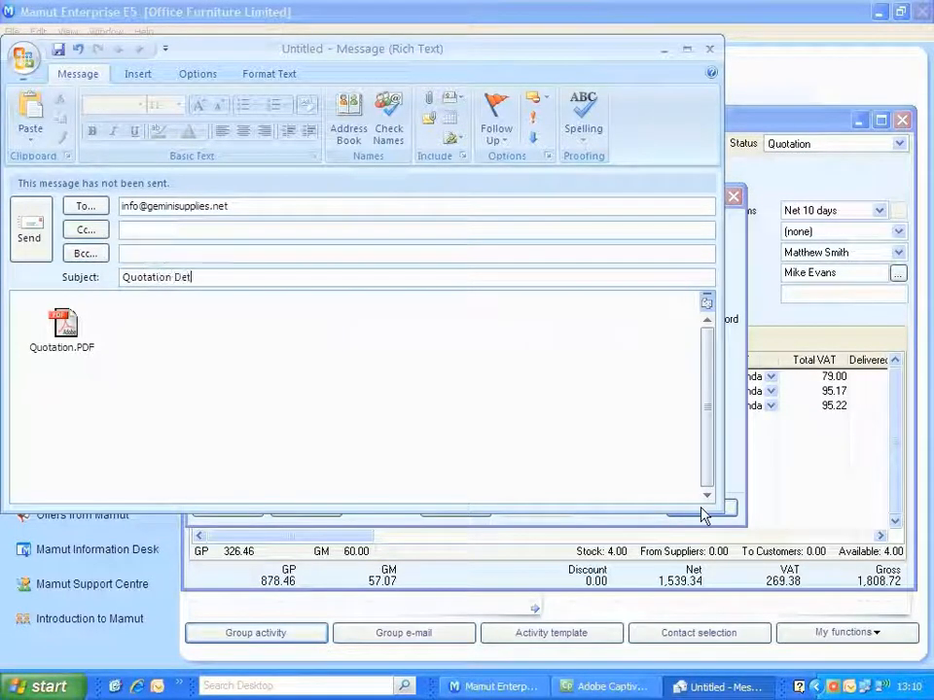
text(ails As Requested)
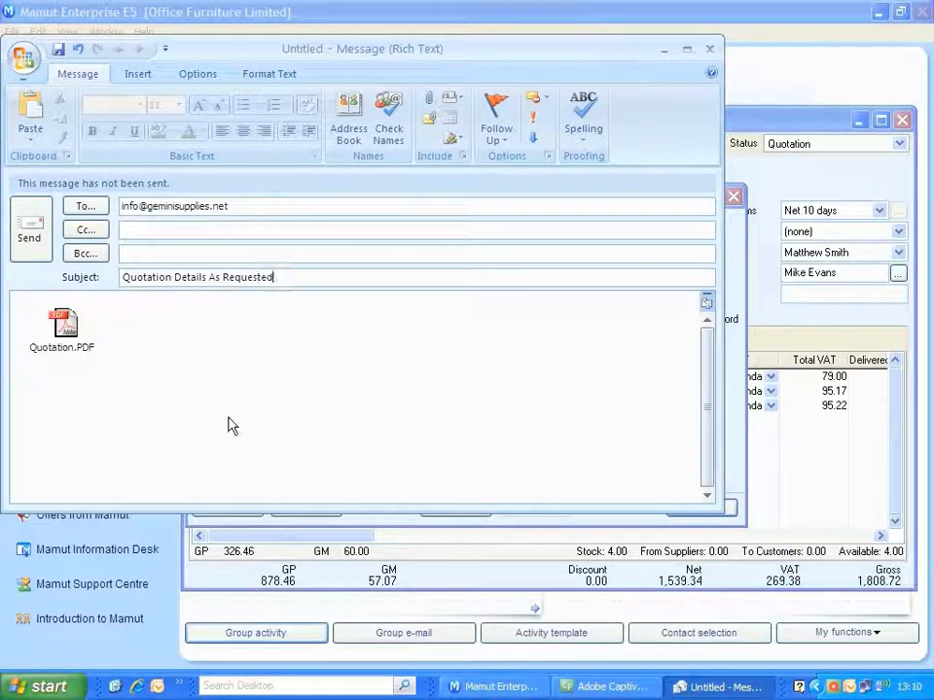
key(Tab)
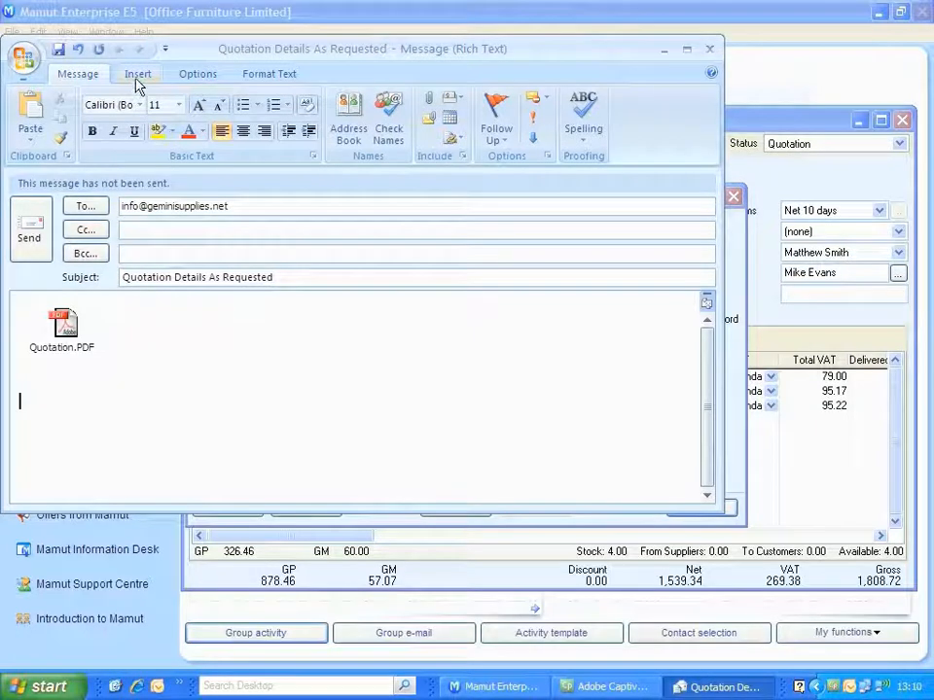
Insert the Office Furniture Signature and send the quotation e-mail, declining a follow-up task and closing the quotation.
click(137, 76)
click(144, 137)
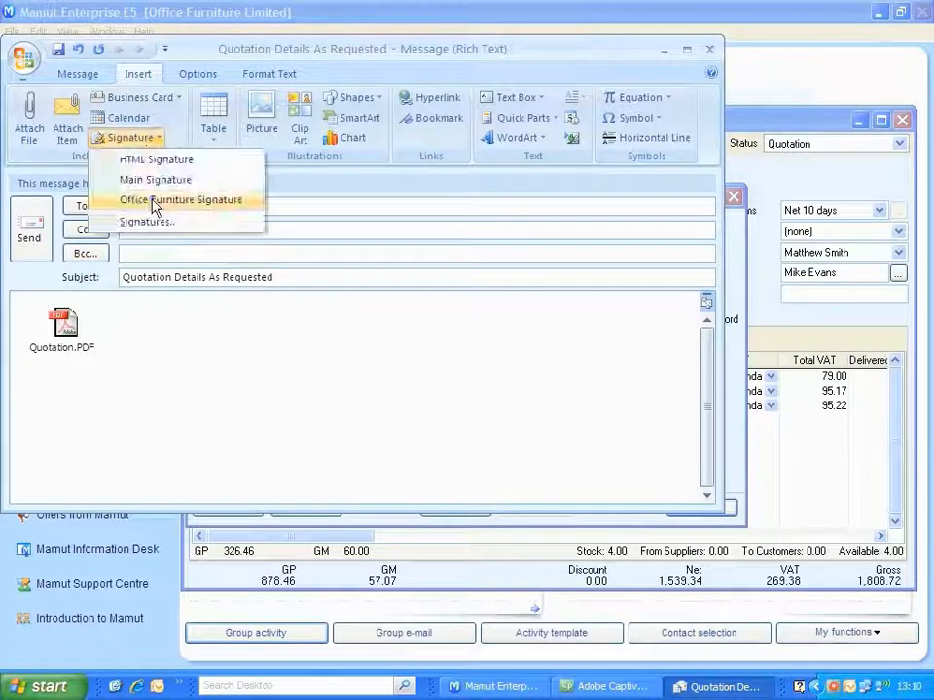
click(153, 199)
click(29, 231)
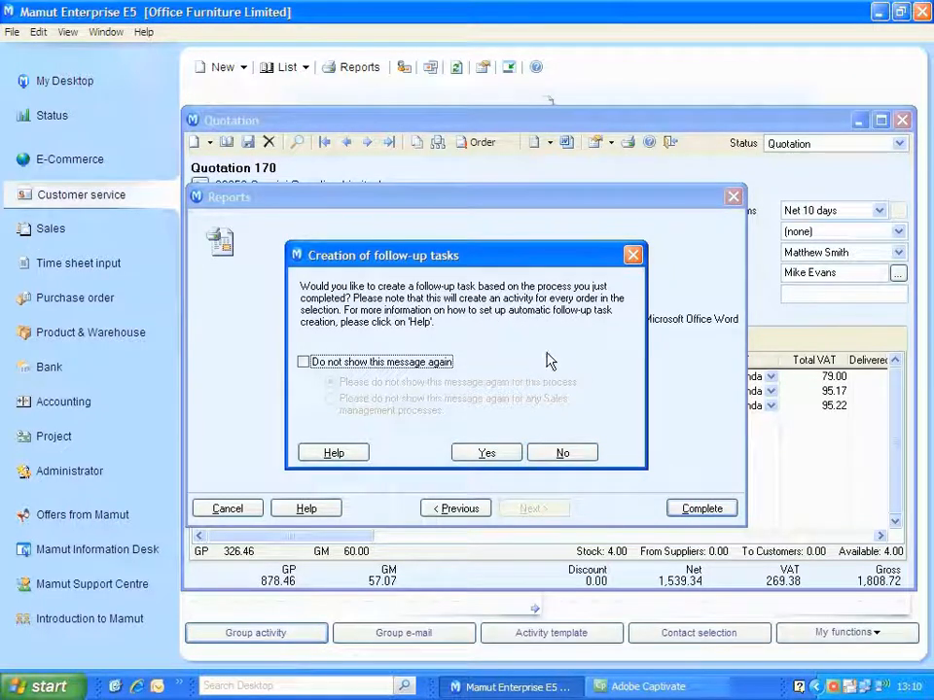
click(585, 453)
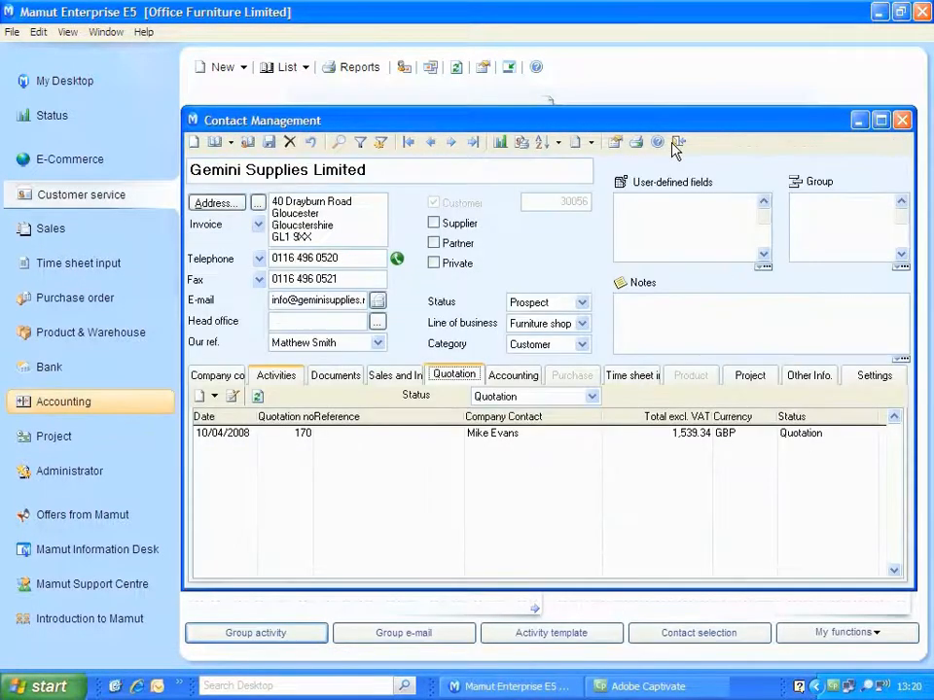
click(672, 144)
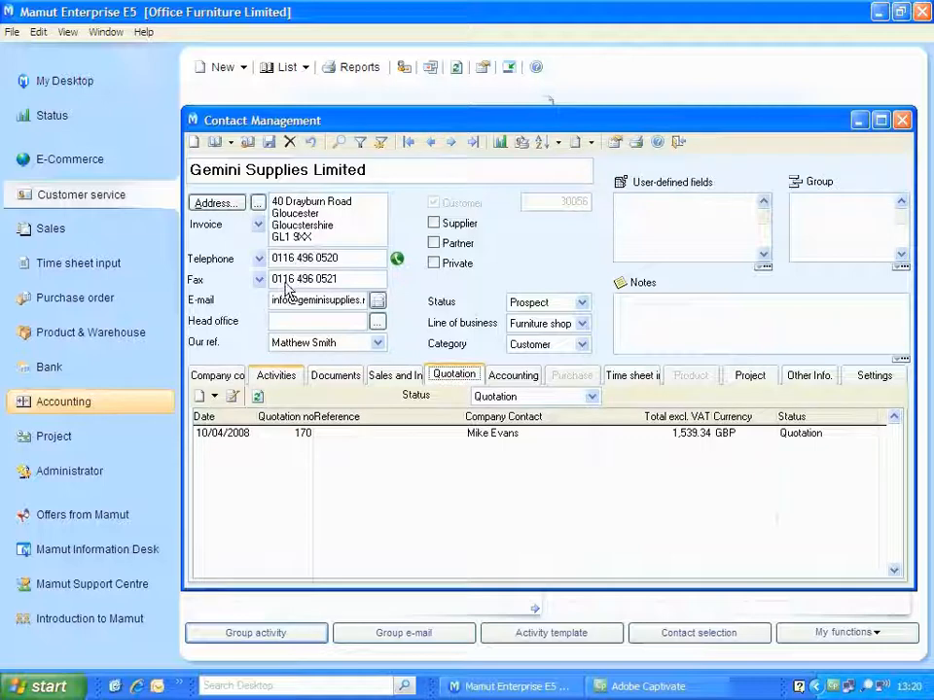
Review the notes and attached quotation PDF of Gemini Supplies Limited's outgoing e-mail activity, closing both windows at the end.
click(269, 376)
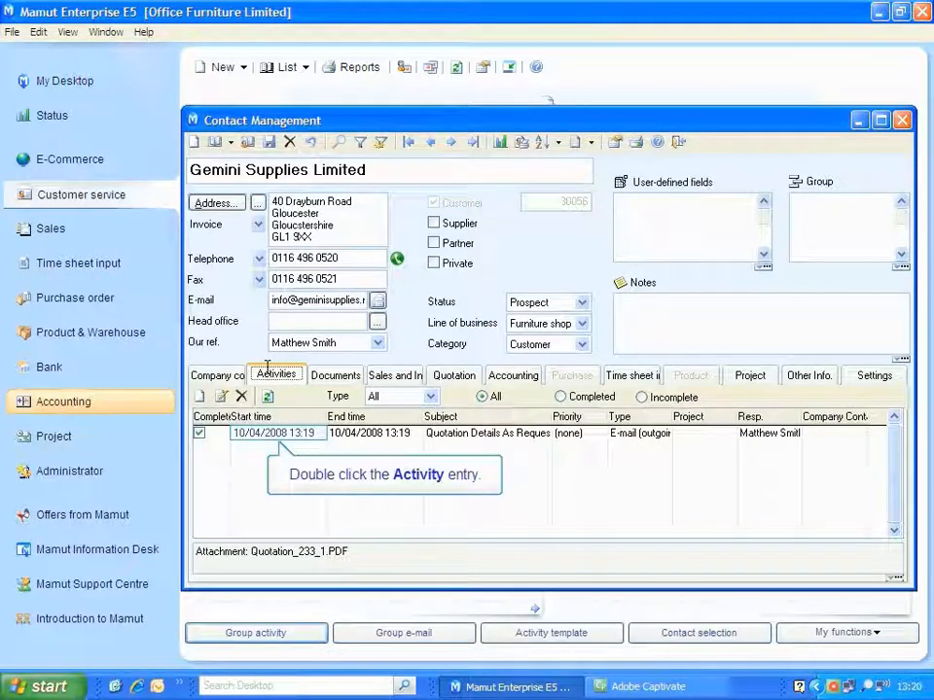
double_click(282, 434)
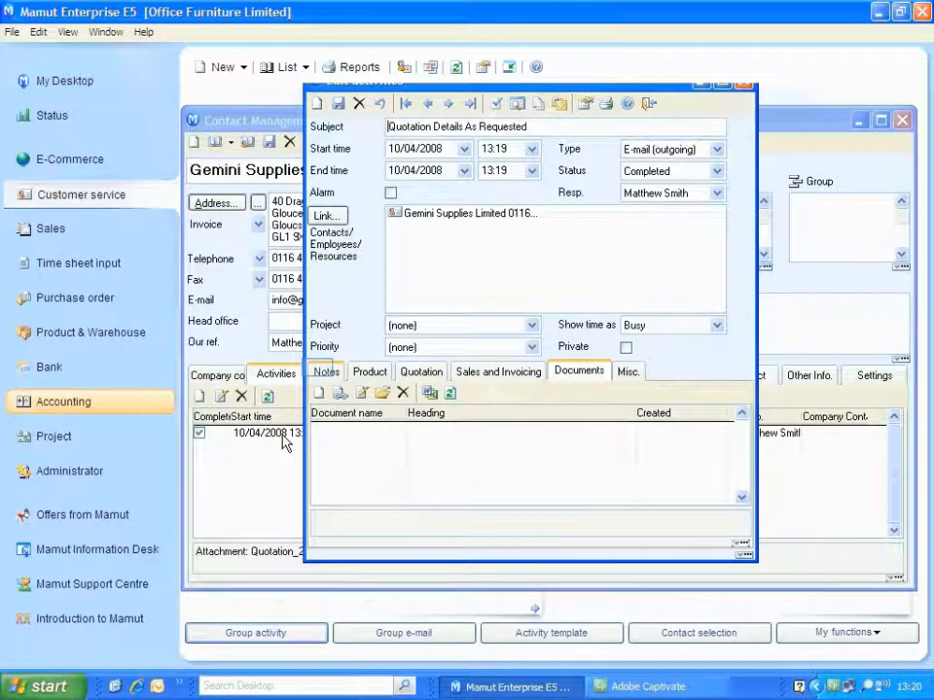
click(324, 372)
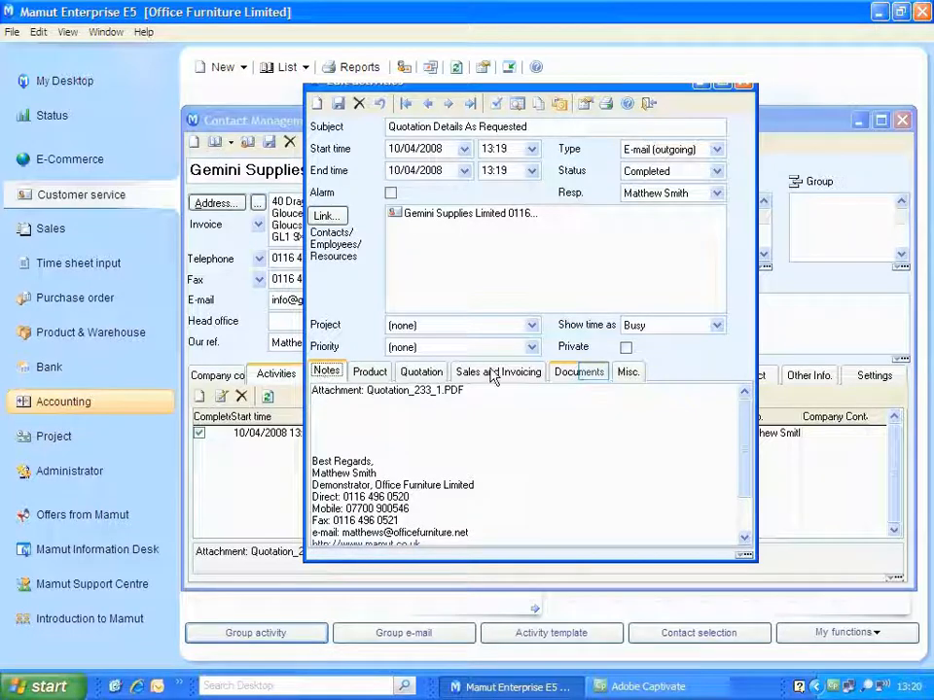
click(590, 373)
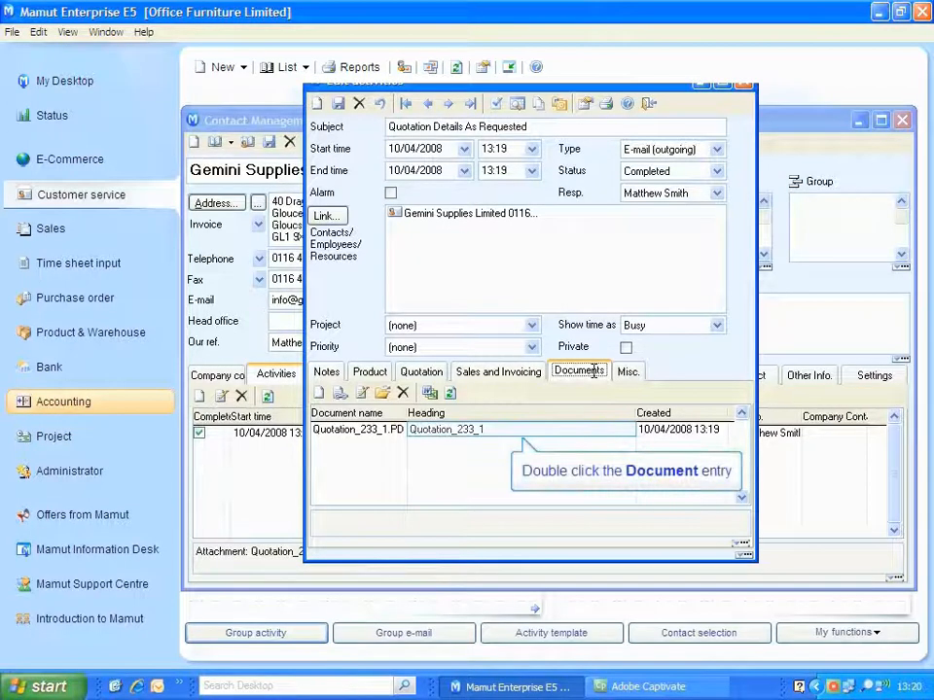
double_click(483, 429)
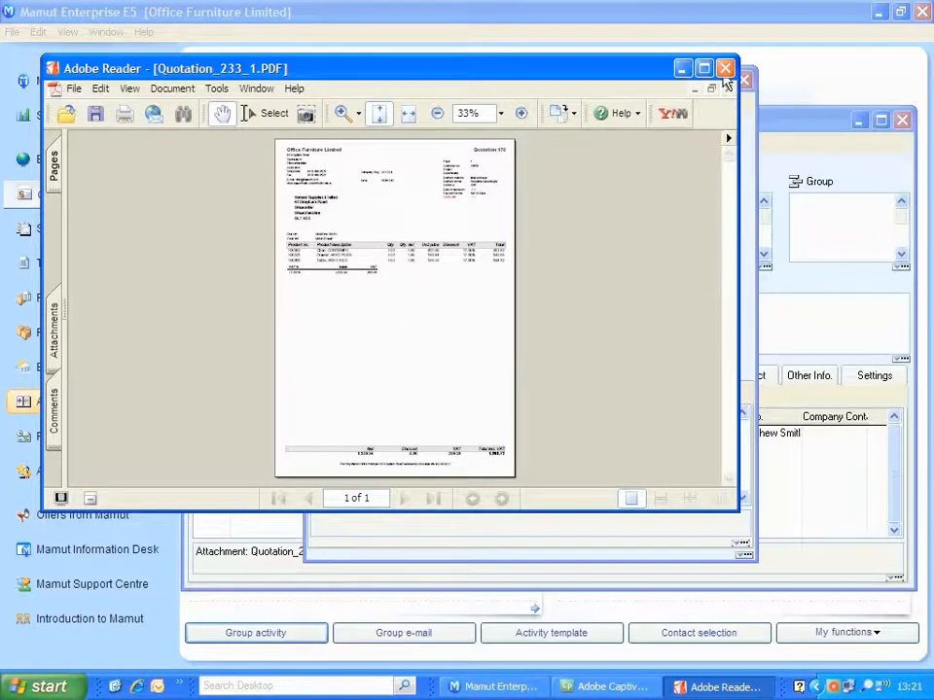
click(726, 70)
click(744, 79)
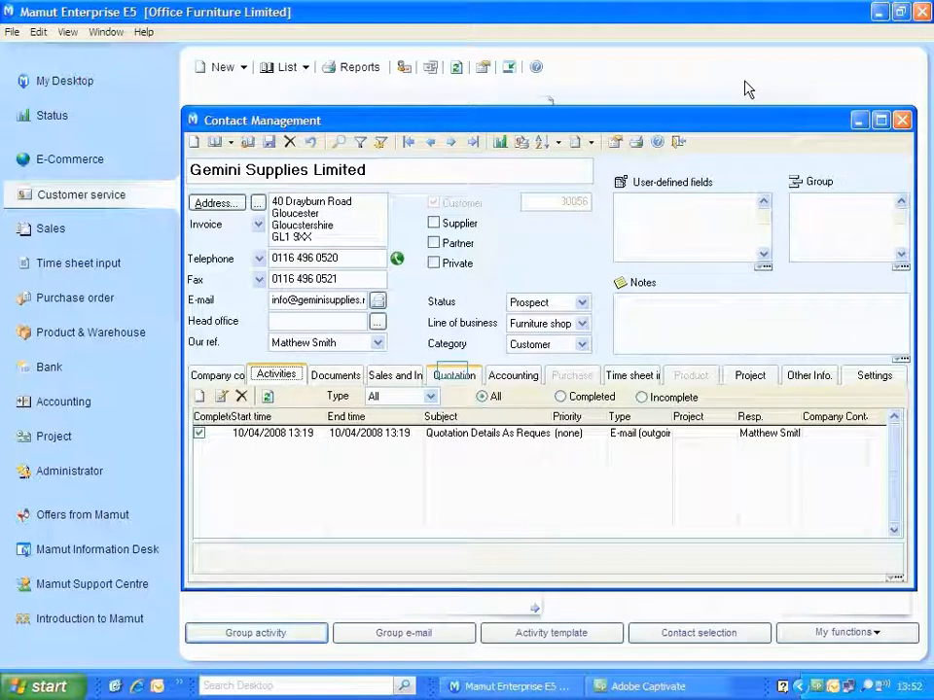
Transfer Gemini Supplies Limited's active quotation to an order and return to the contact record.
click(453, 374)
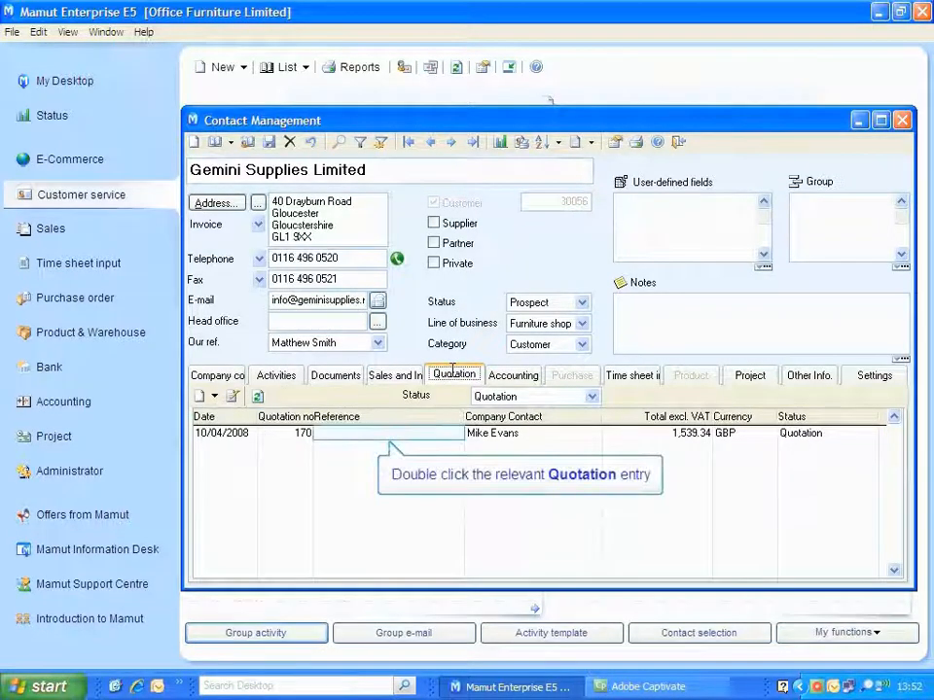
double_click(418, 434)
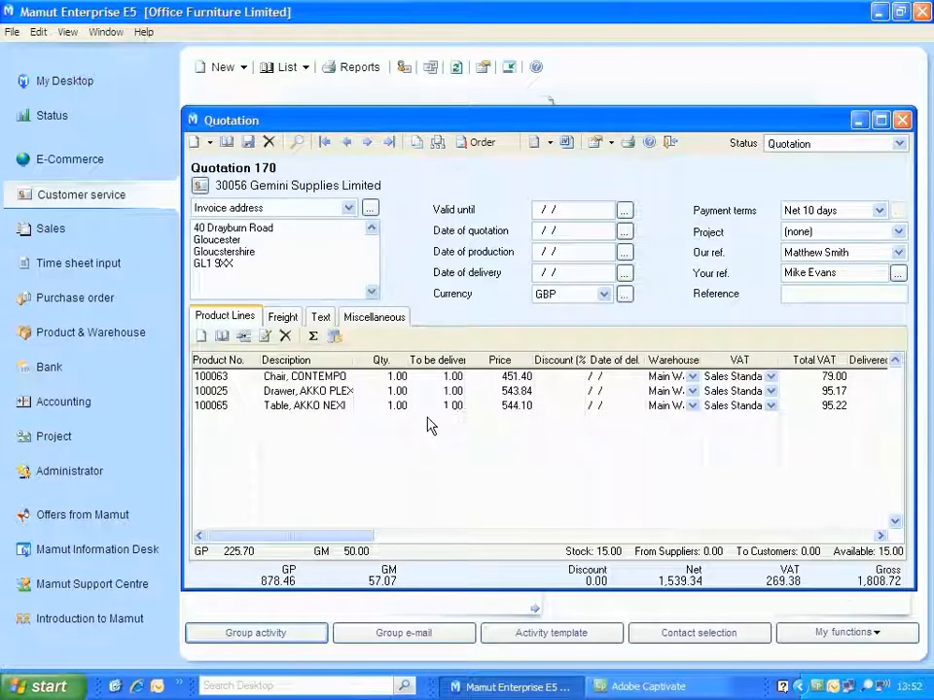
click(474, 146)
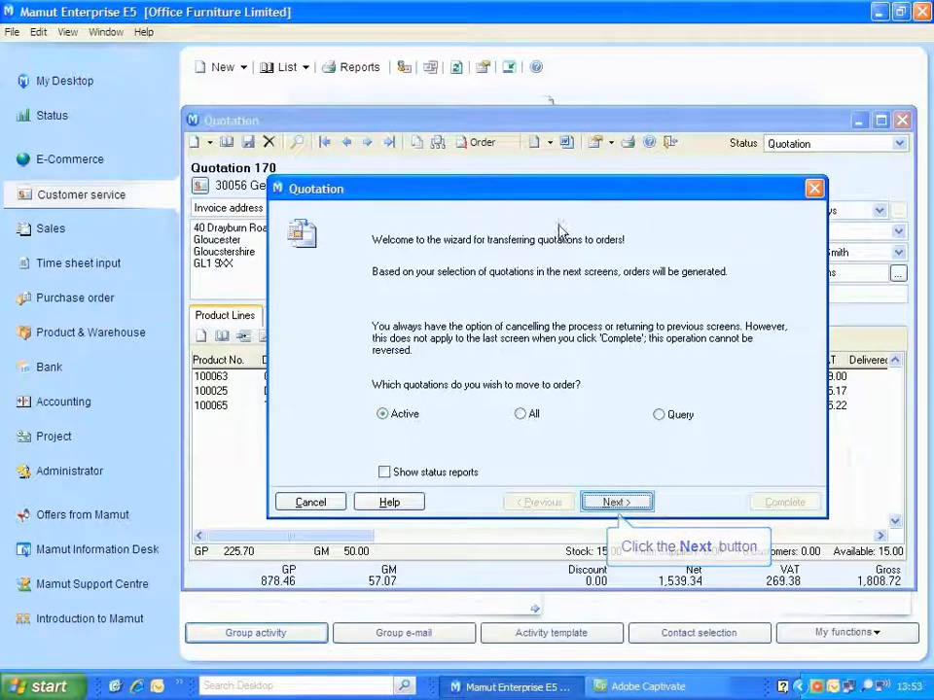
click(615, 503)
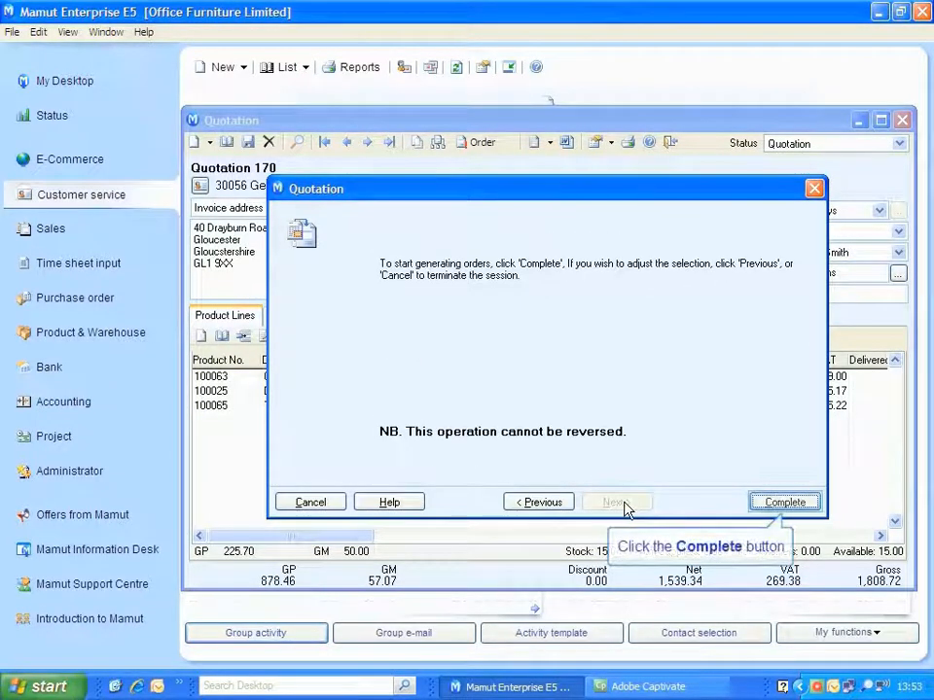
click(768, 503)
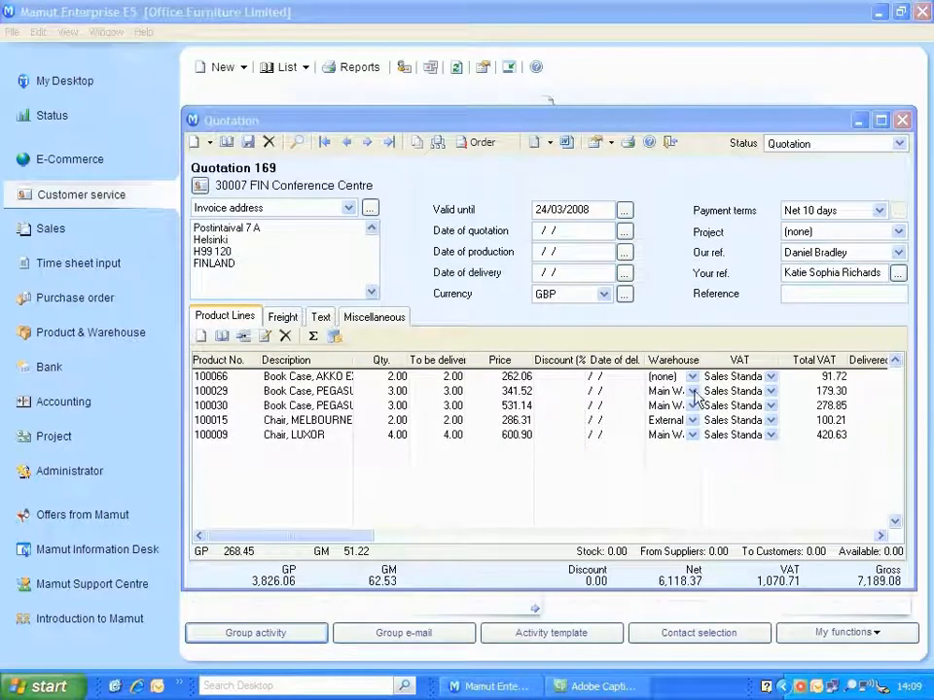
click(670, 142)
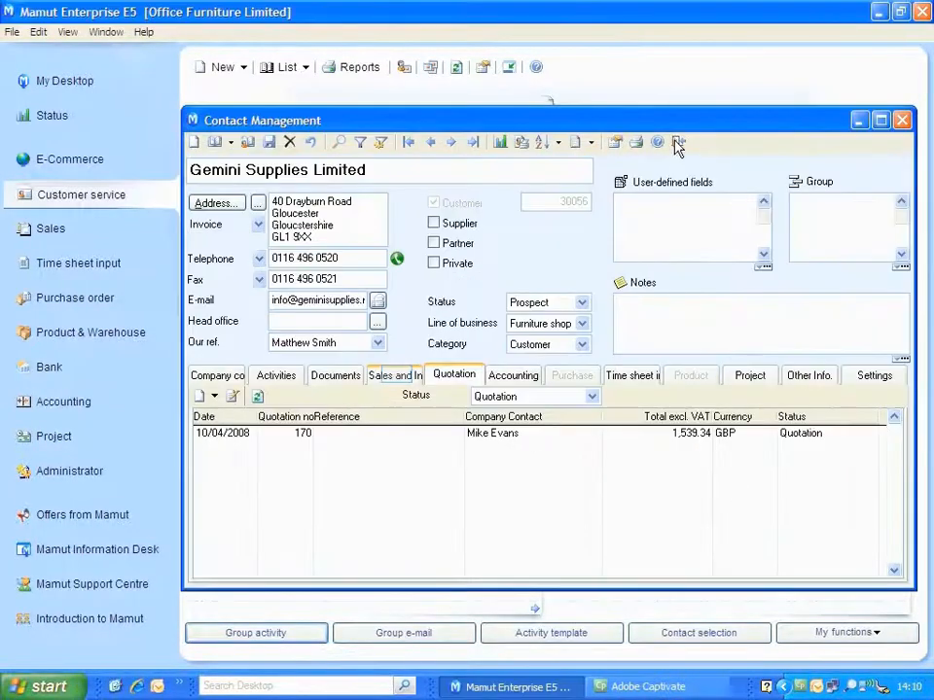
Print the Picking list for Gemini Supplies Limited's unprocessed order to the printer and approve the printout.
click(397, 380)
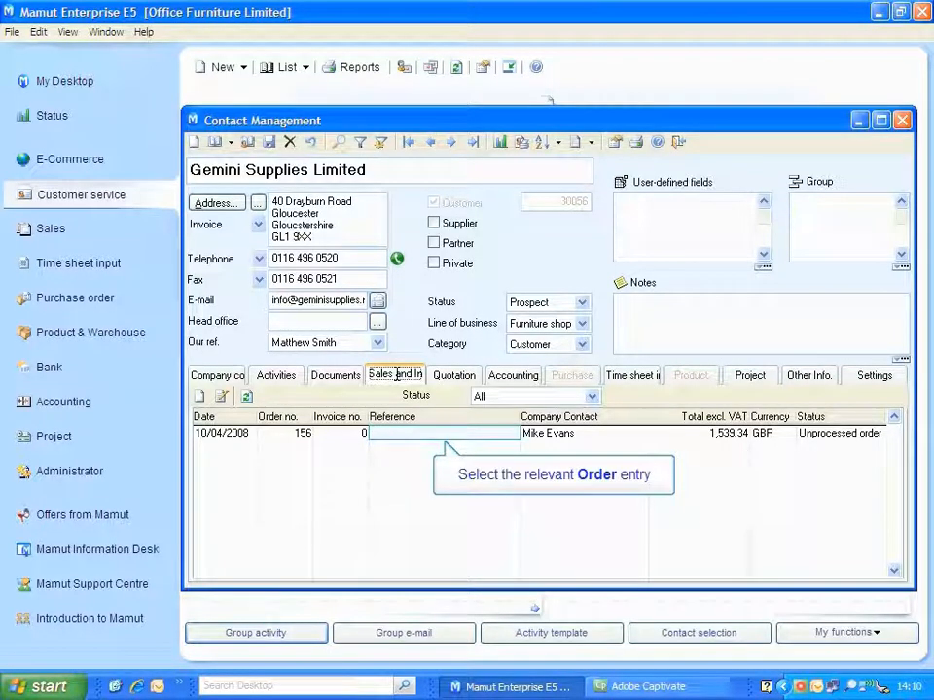
double_click(393, 432)
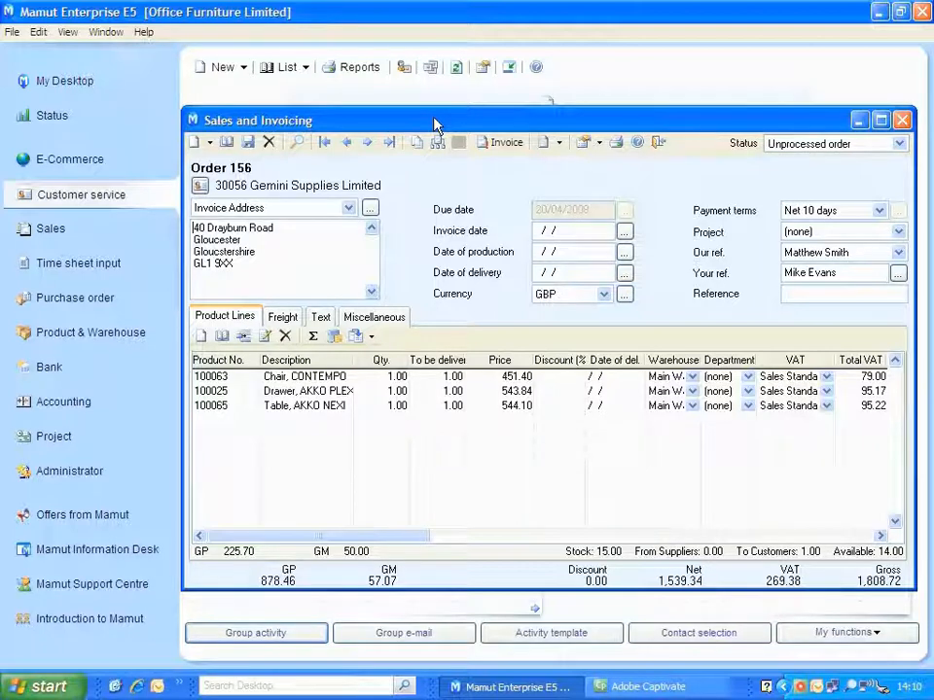
click(616, 142)
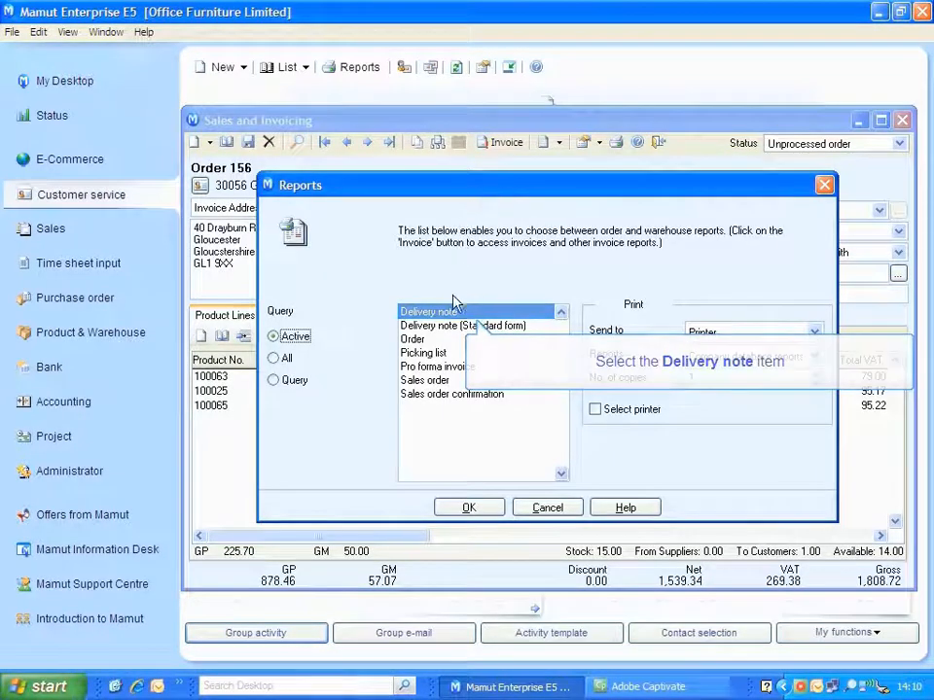
click(451, 355)
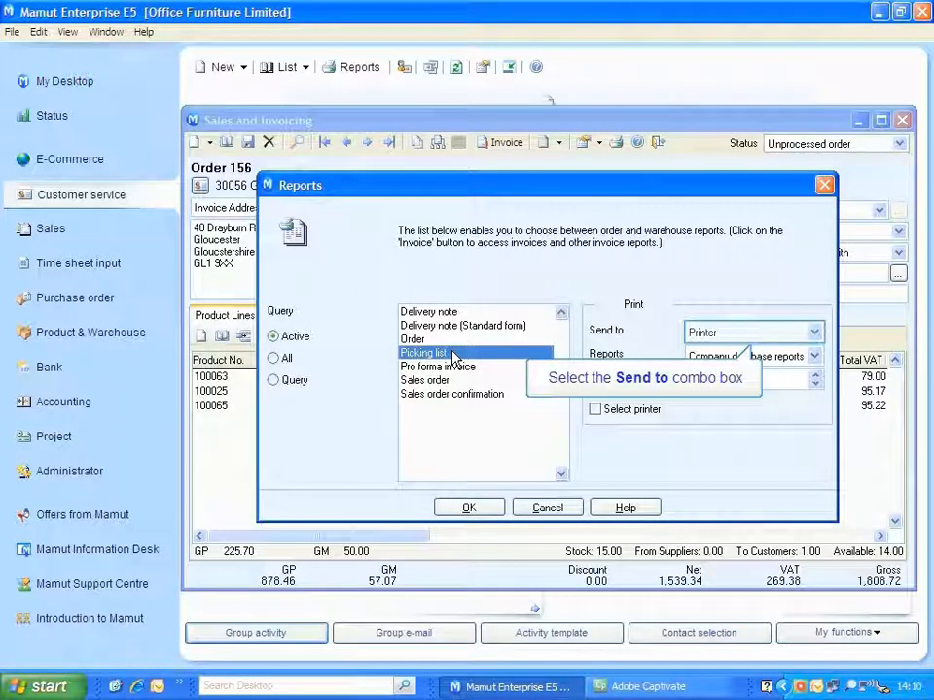
click(707, 337)
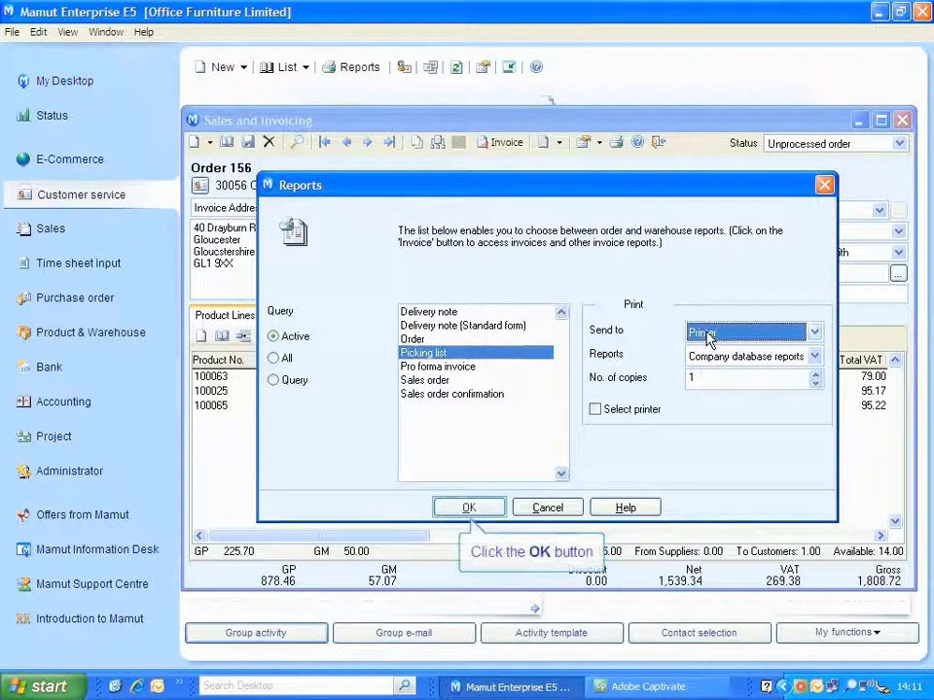
click(471, 509)
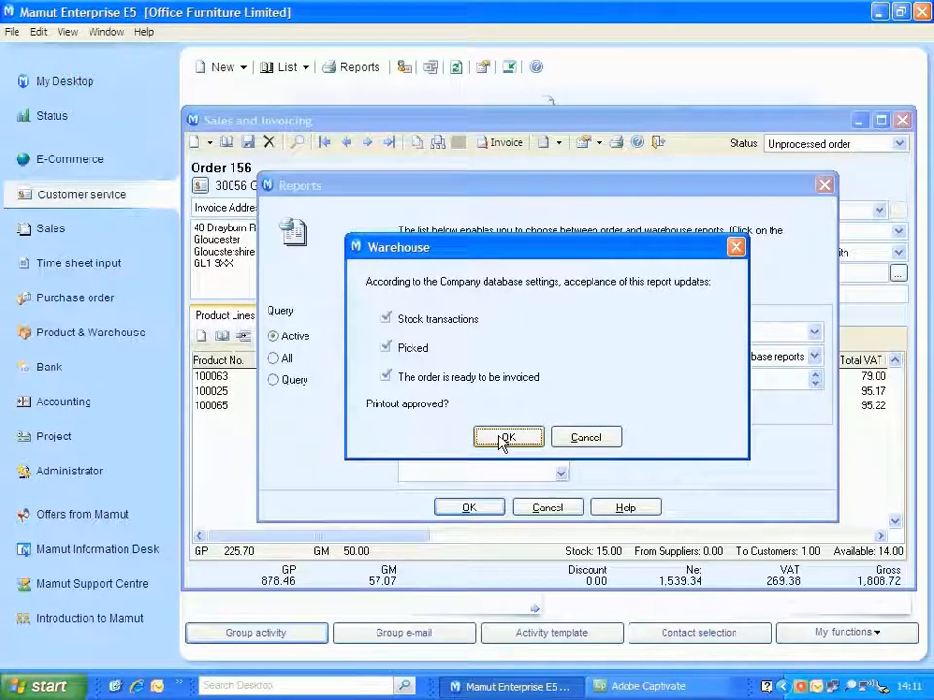
click(505, 439)
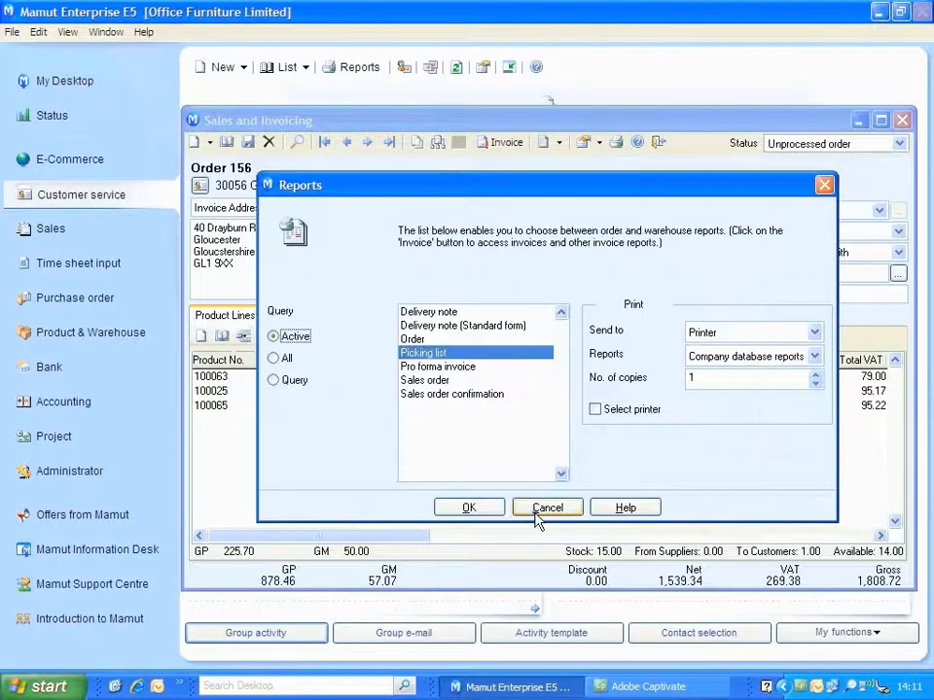
click(546, 508)
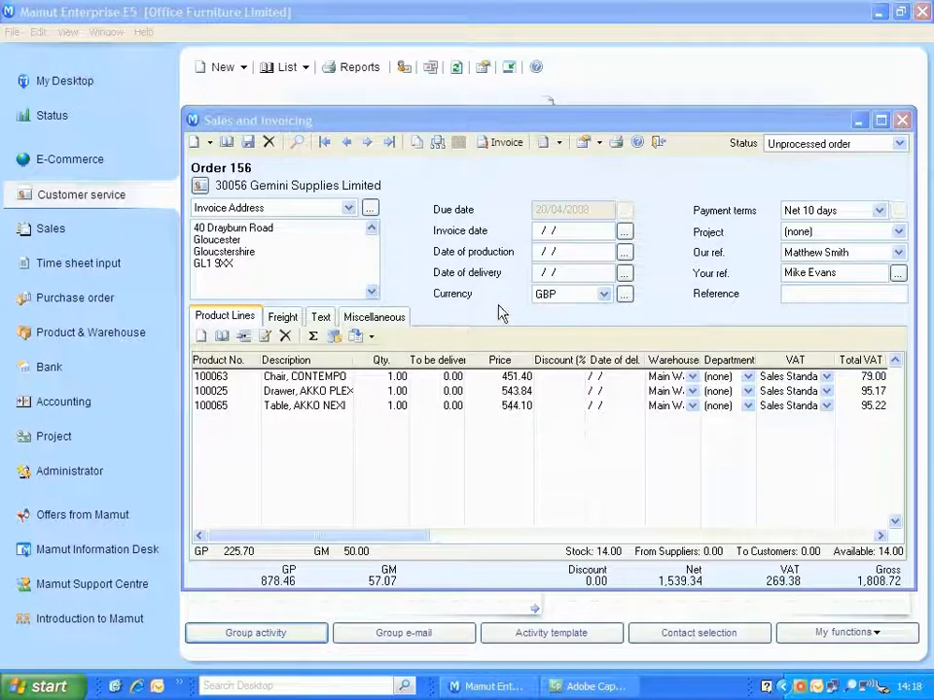
Invoice the active order with the Invoice (Standard form) report sent as E-mail, with the on-screen test print turned off.
click(498, 142)
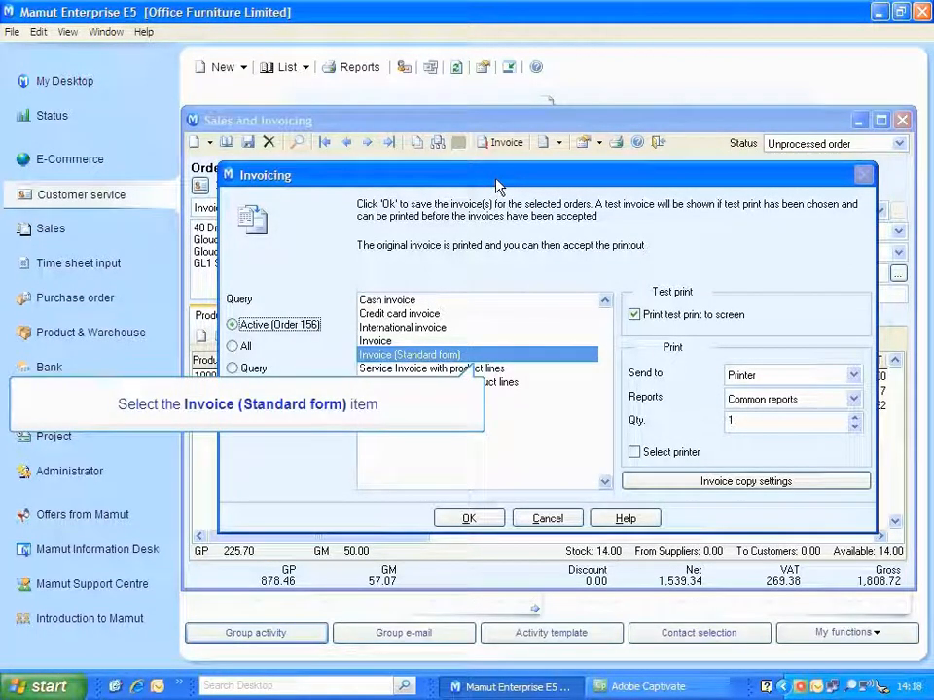
click(477, 356)
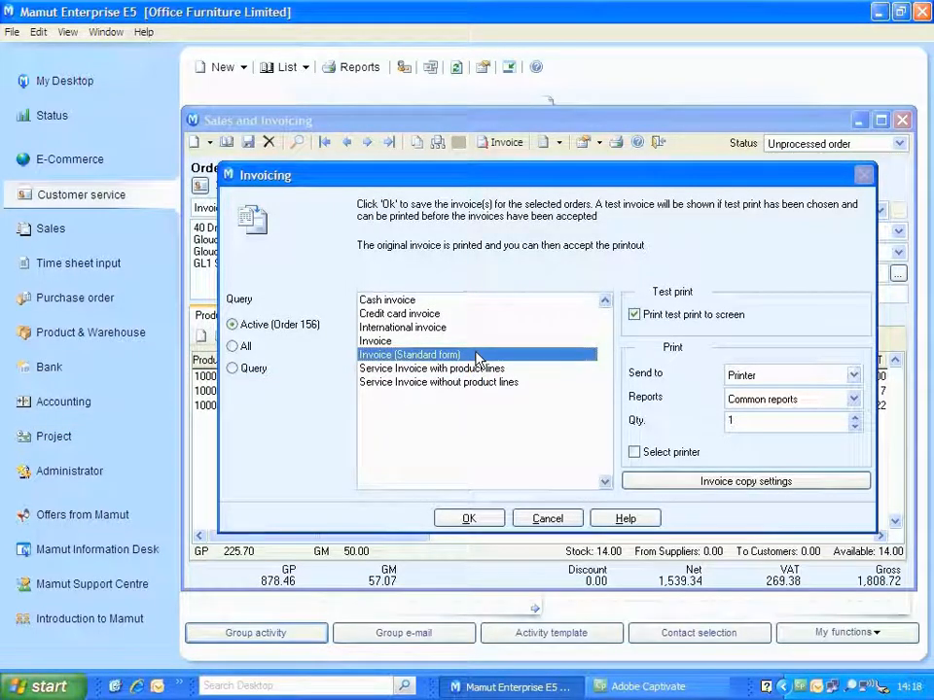
click(777, 377)
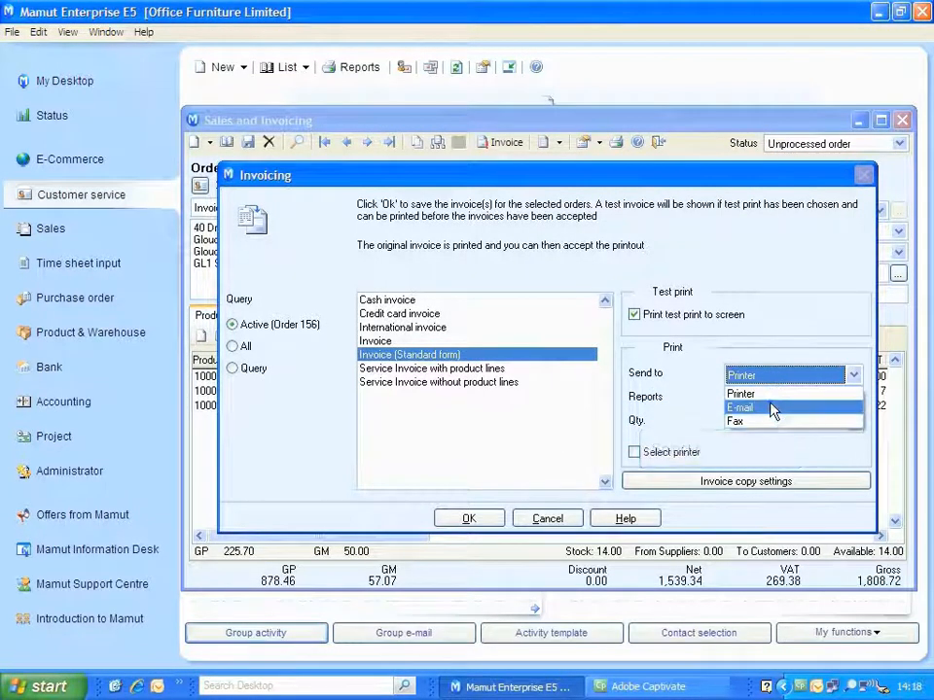
click(772, 409)
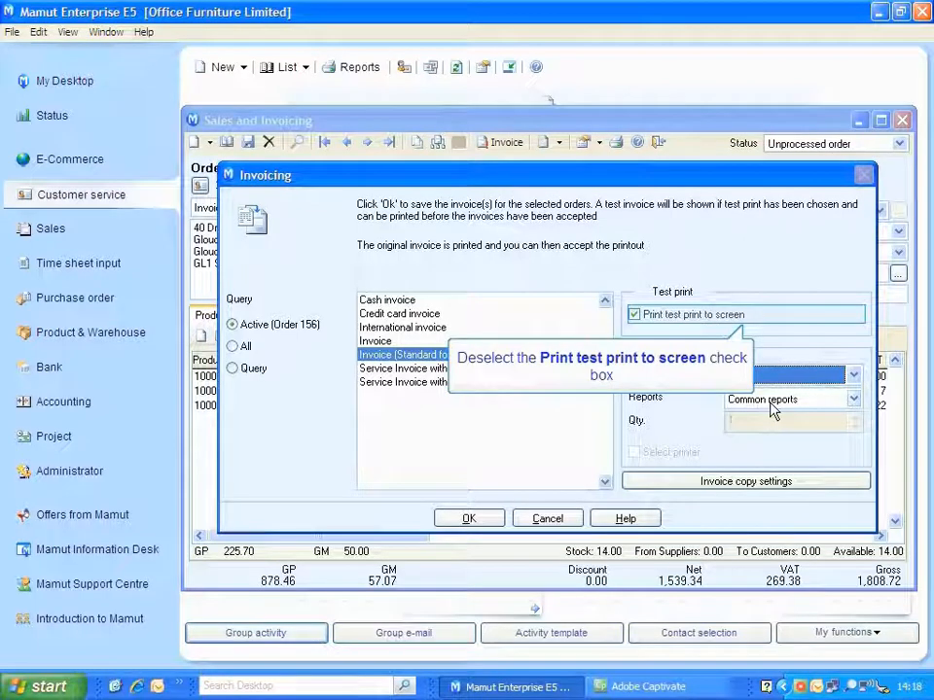
click(634, 316)
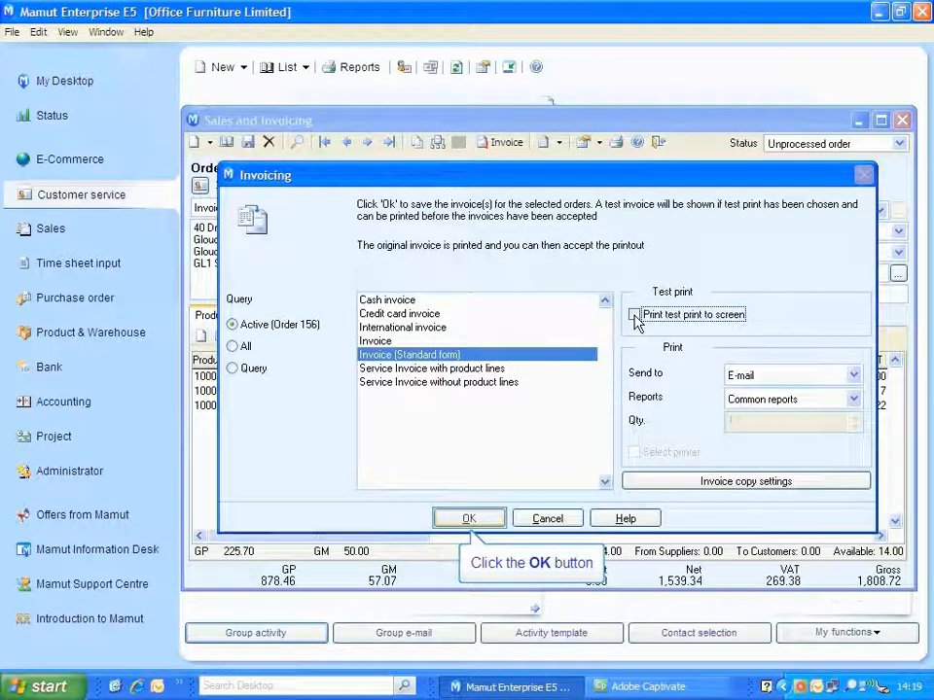
click(470, 520)
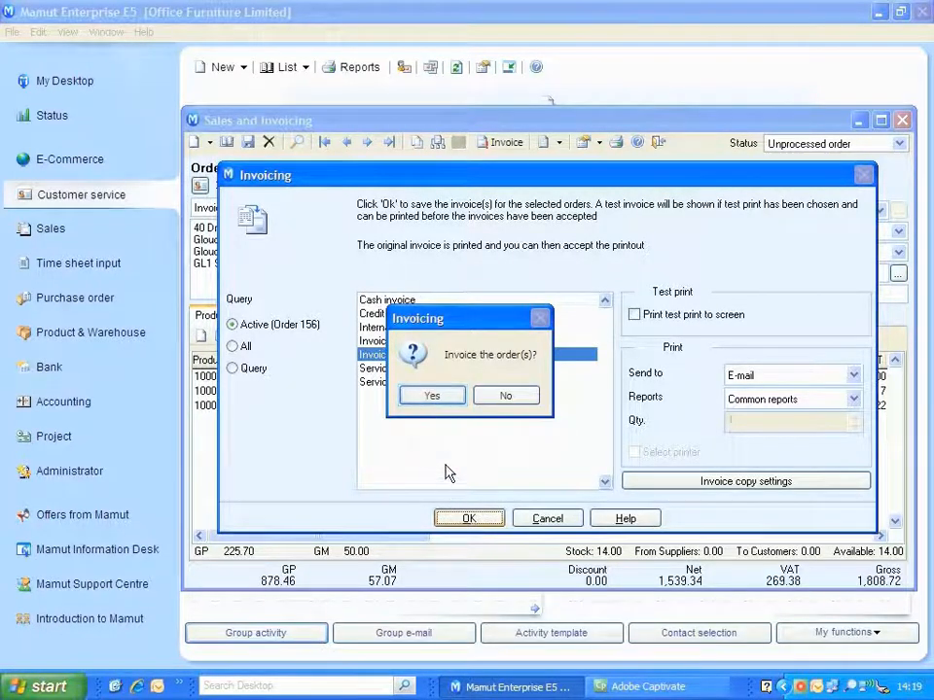
click(442, 397)
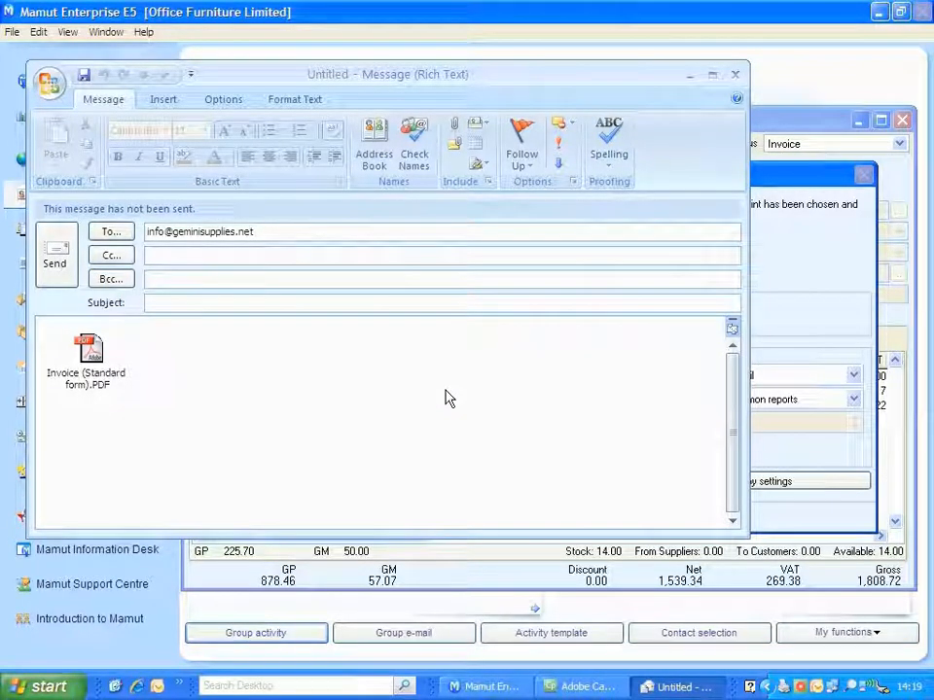
Give the invoice e-mail the subject "Invoice For Recent Order".
text(Invoice G)
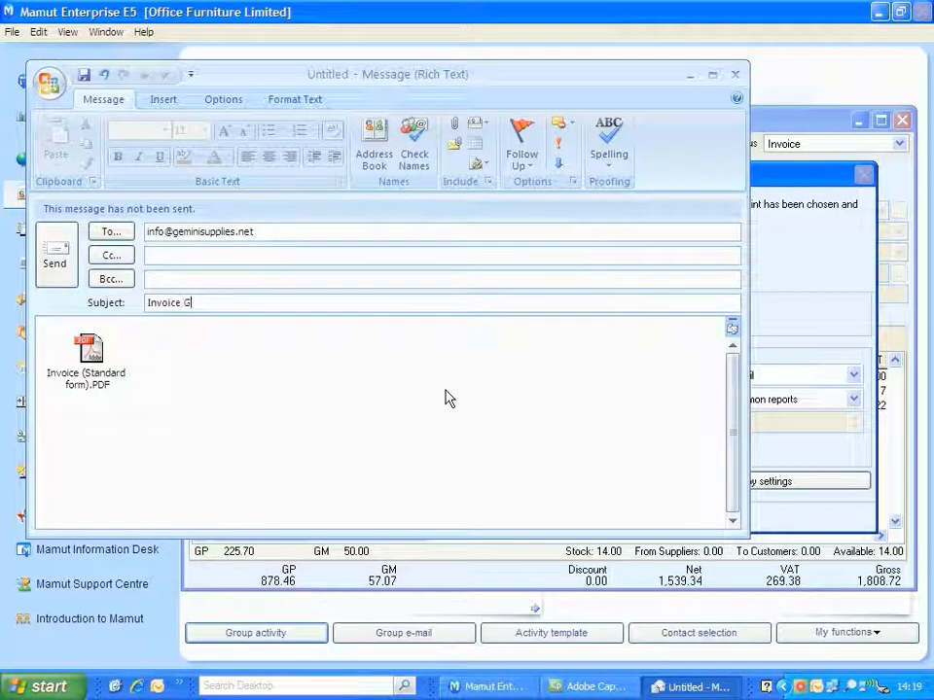
text(oh)
key(BackSpace)
key(BackSpace)
key(BackSpace)
text(For)
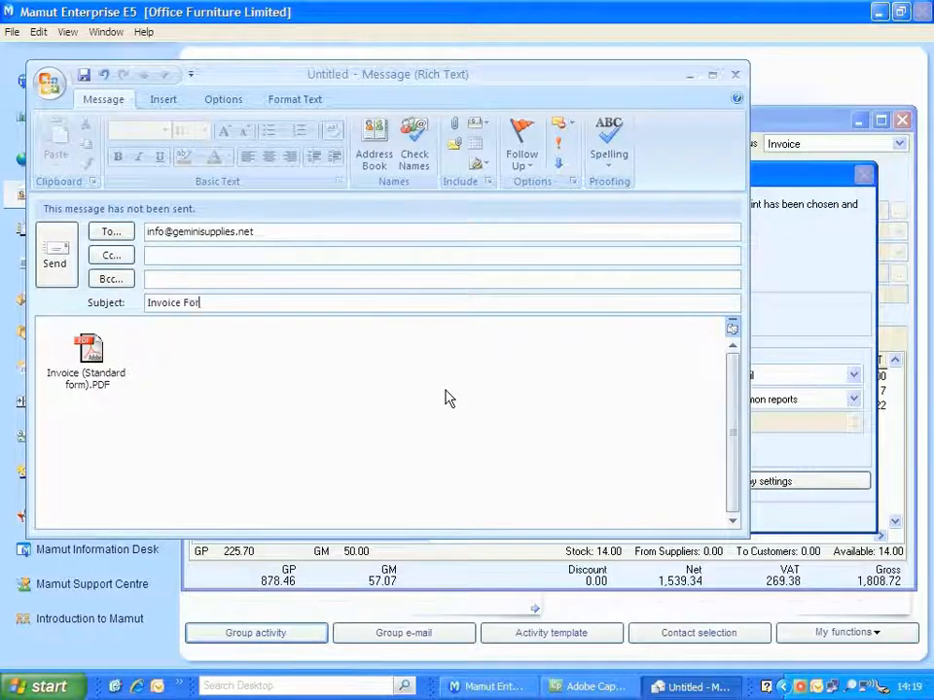
text( Recent O)
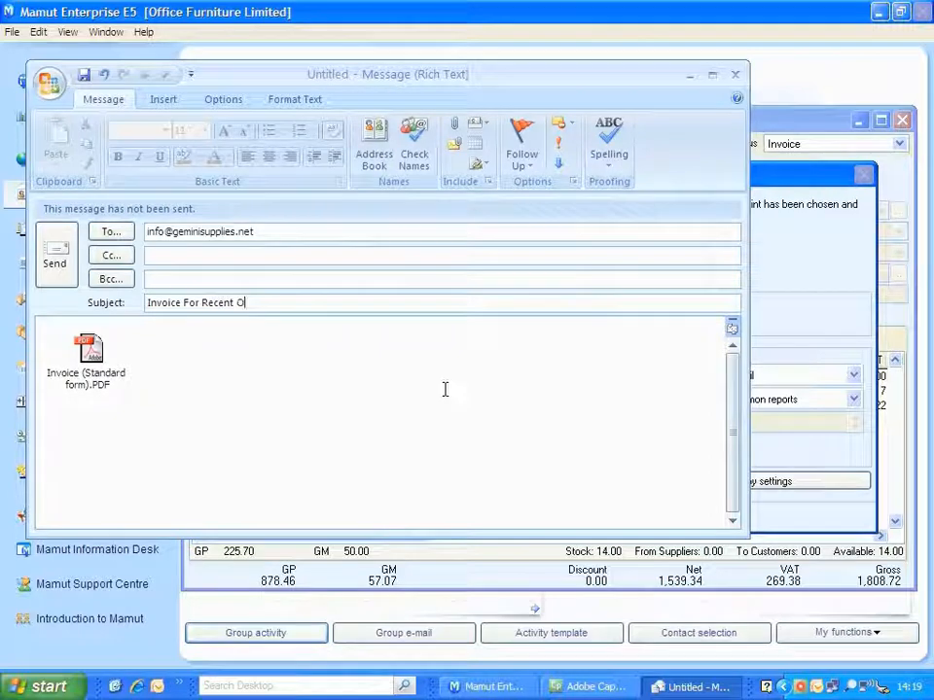
text(rder)
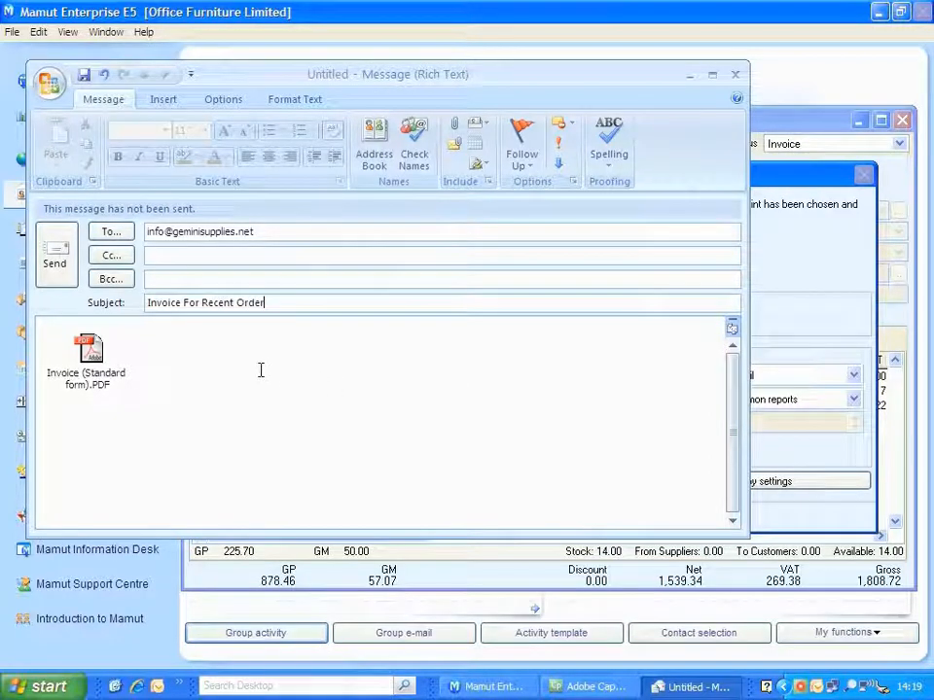
Insert the Office Furniture Signature below the attached invoice PDF and send the invoice e-mail.
click(261, 369)
click(163, 100)
click(156, 163)
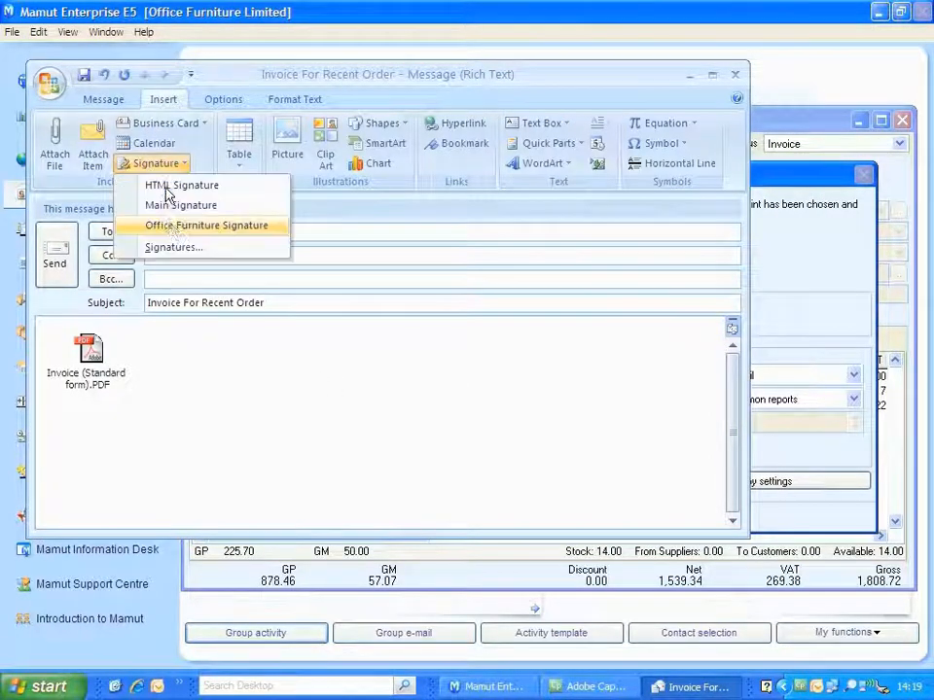
click(173, 226)
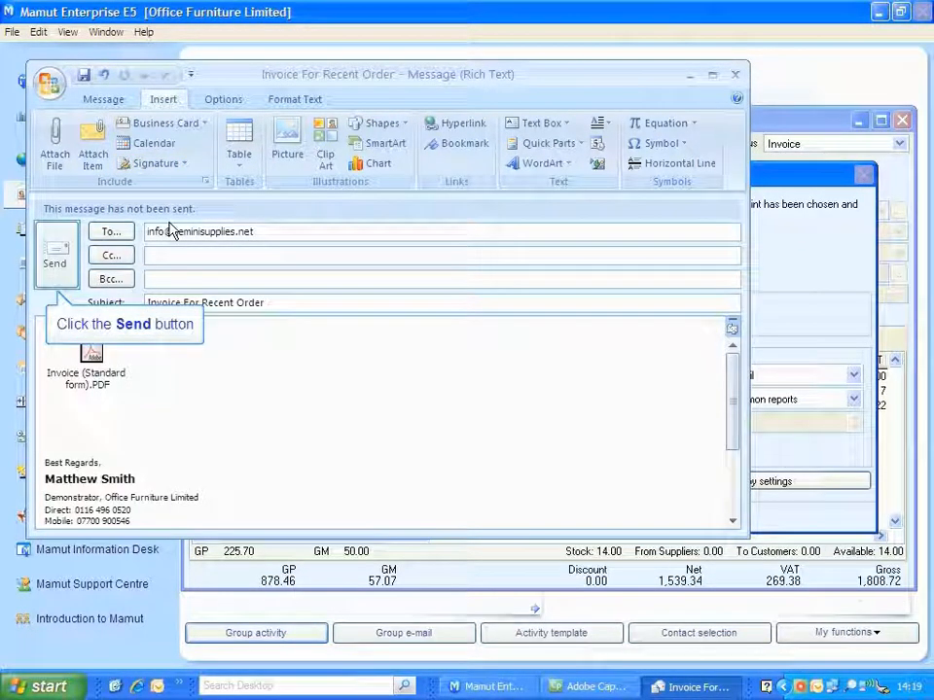
click(58, 264)
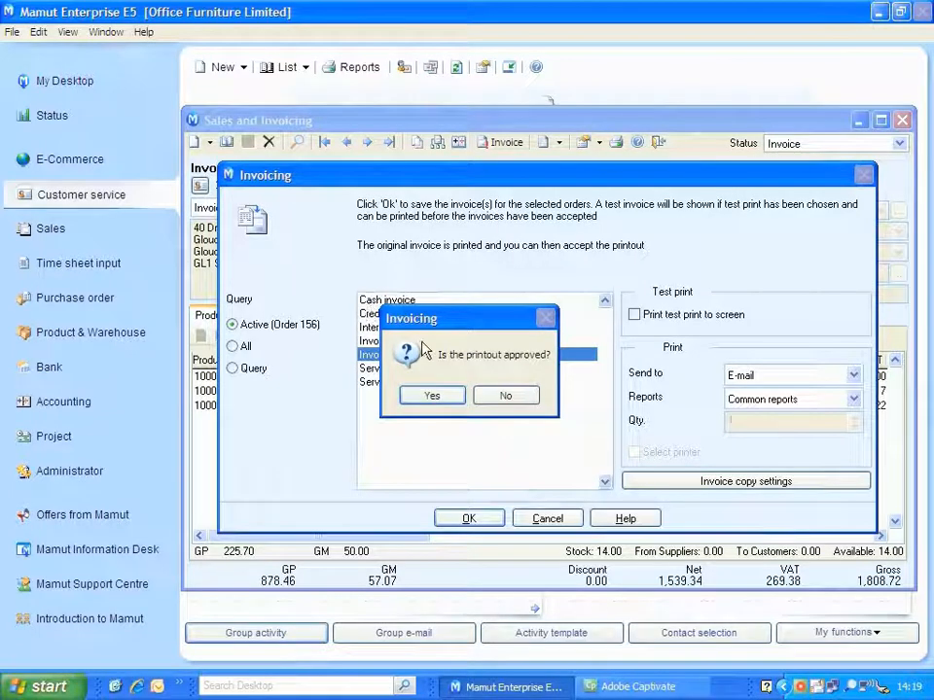
Approve the invoice printout, then return to Gemini Supplies Limited's contact record with its sales list refreshed.
click(443, 397)
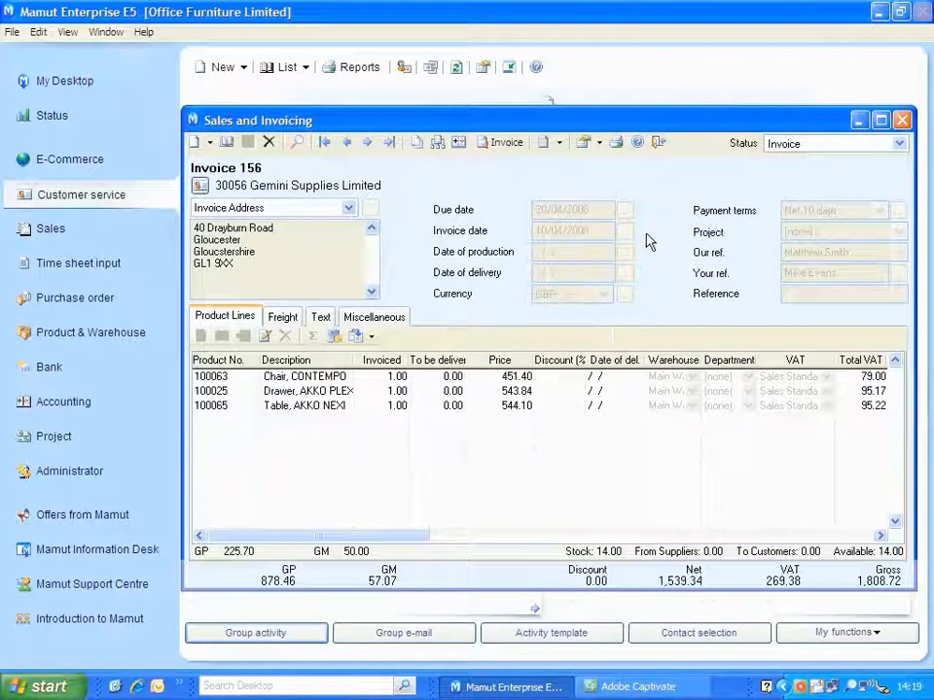
click(658, 143)
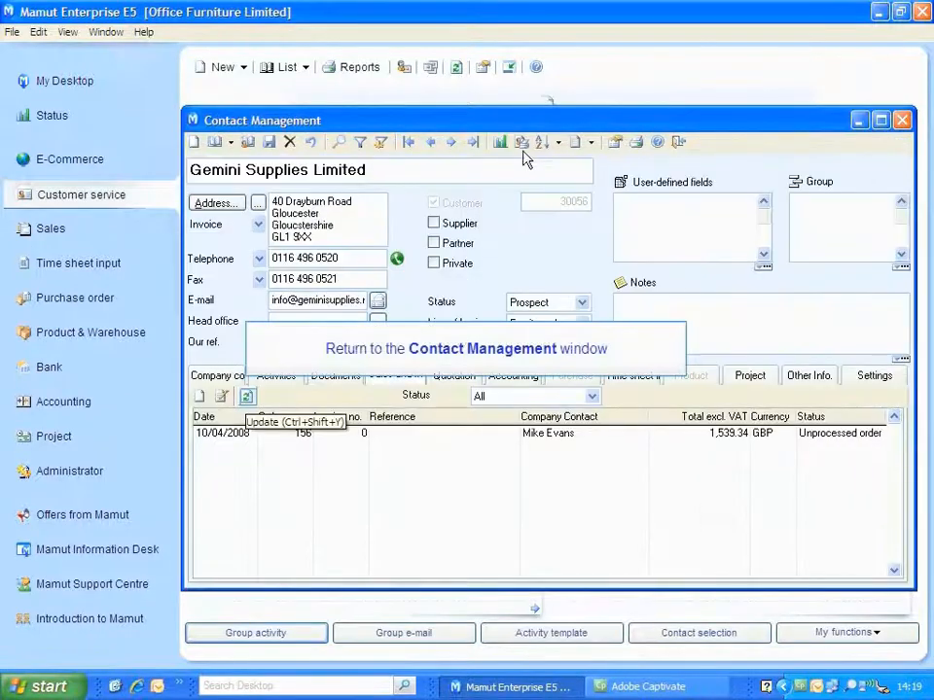
click(247, 398)
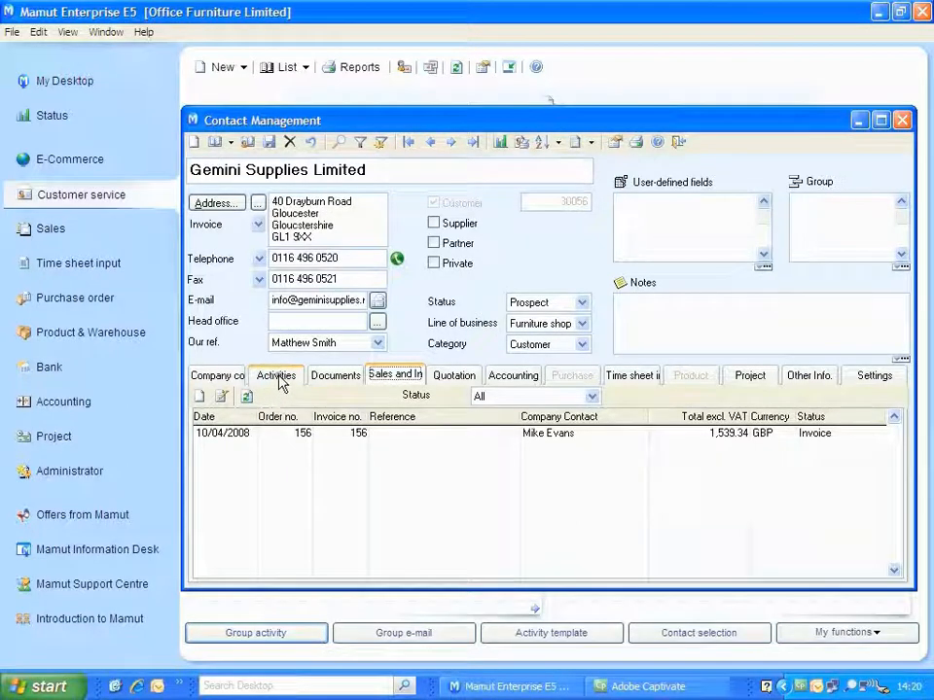
Examine the notes and attached documents of the contact's "Invoice For Recent Order" activity, then close it.
click(278, 377)
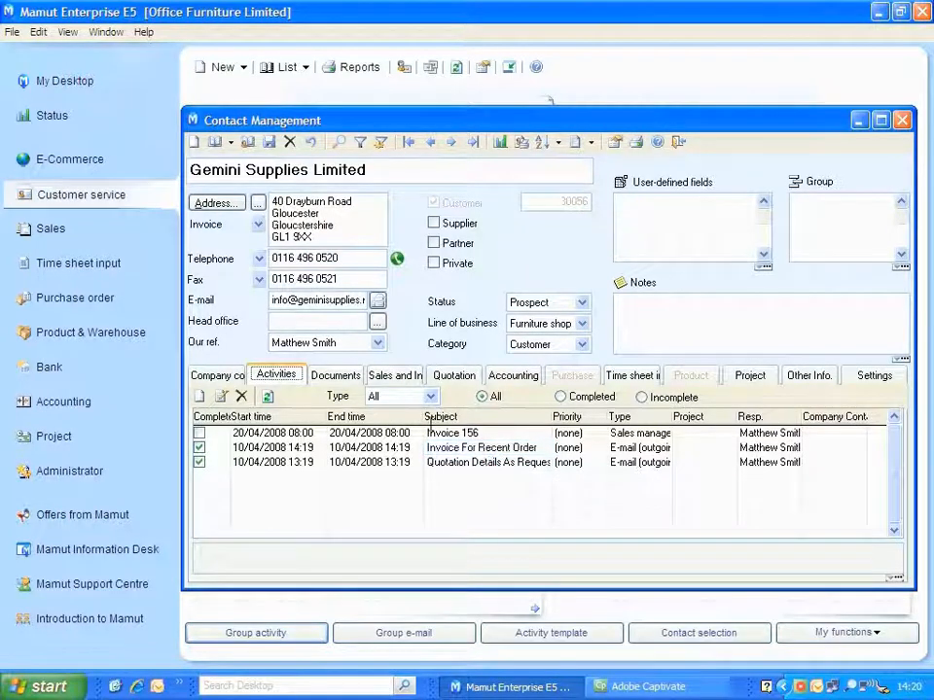
double_click(433, 447)
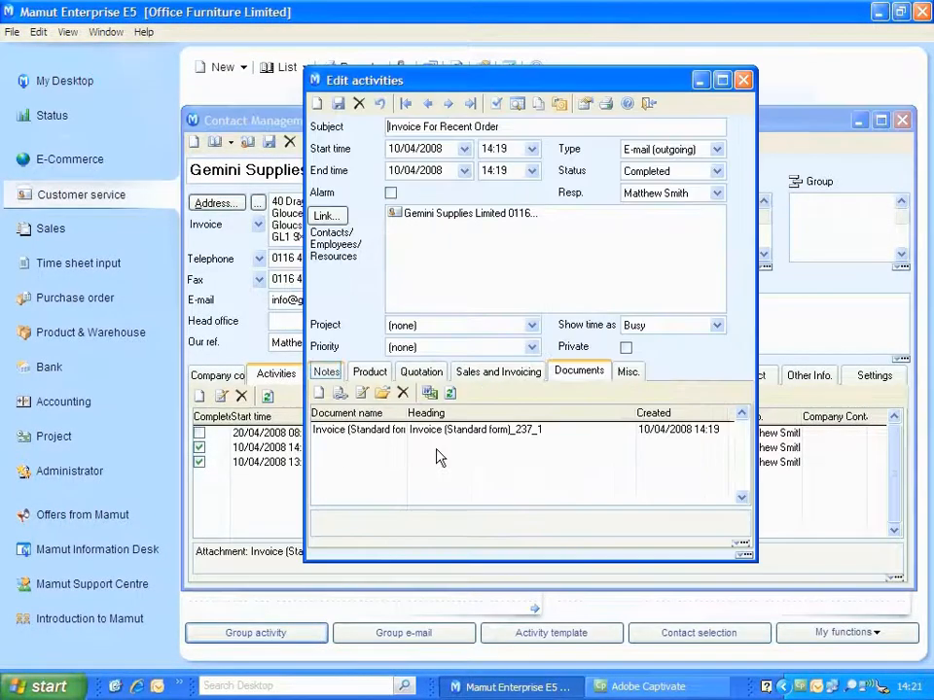
click(327, 375)
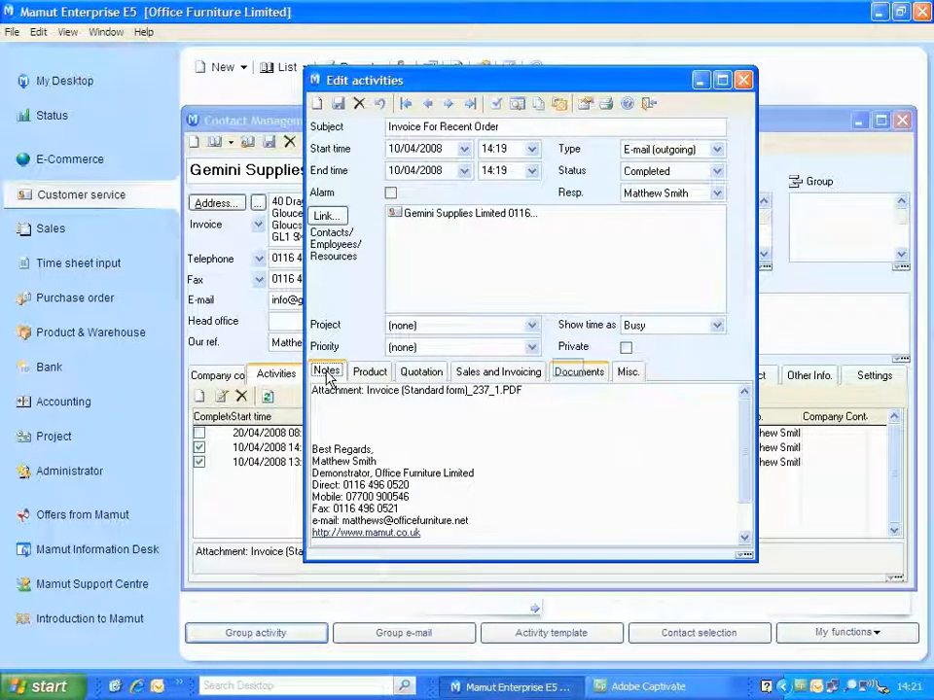
click(573, 376)
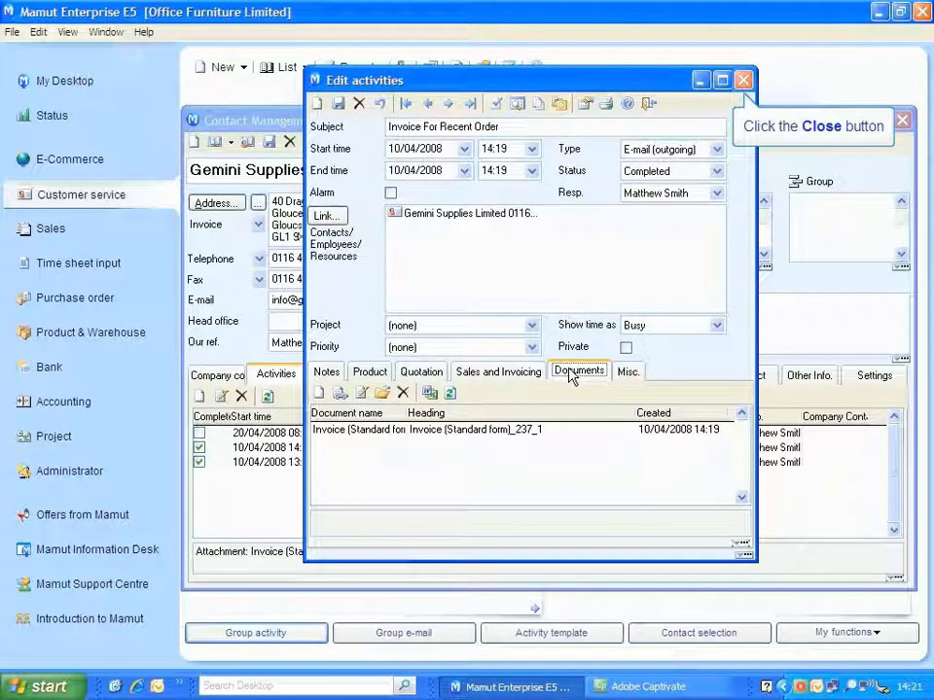
click(744, 81)
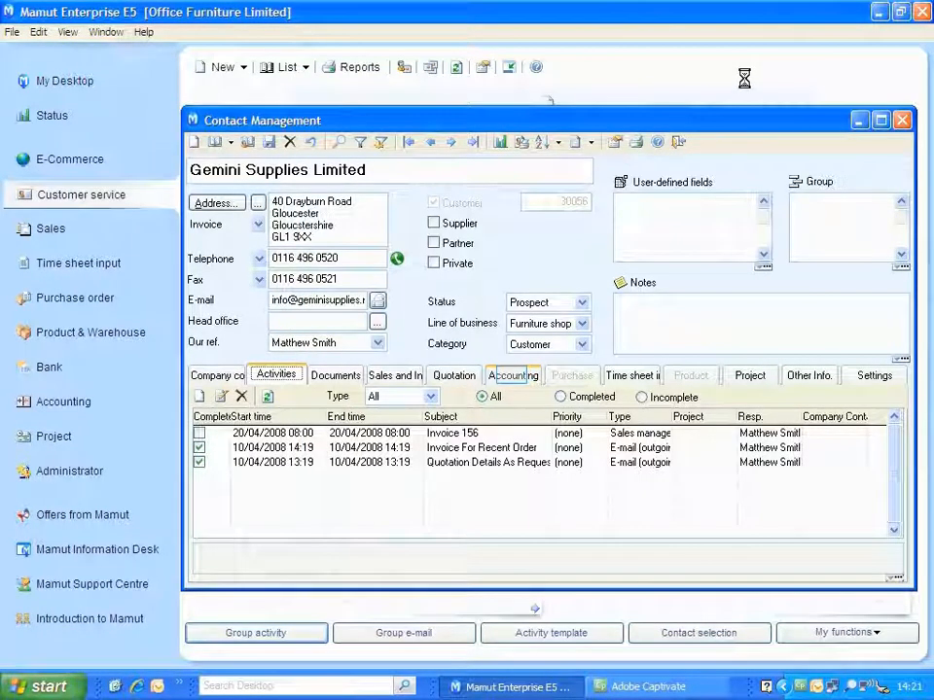
Review Gemini Supplies Limited's open and closed accounting entries, then close the contact record.
click(512, 375)
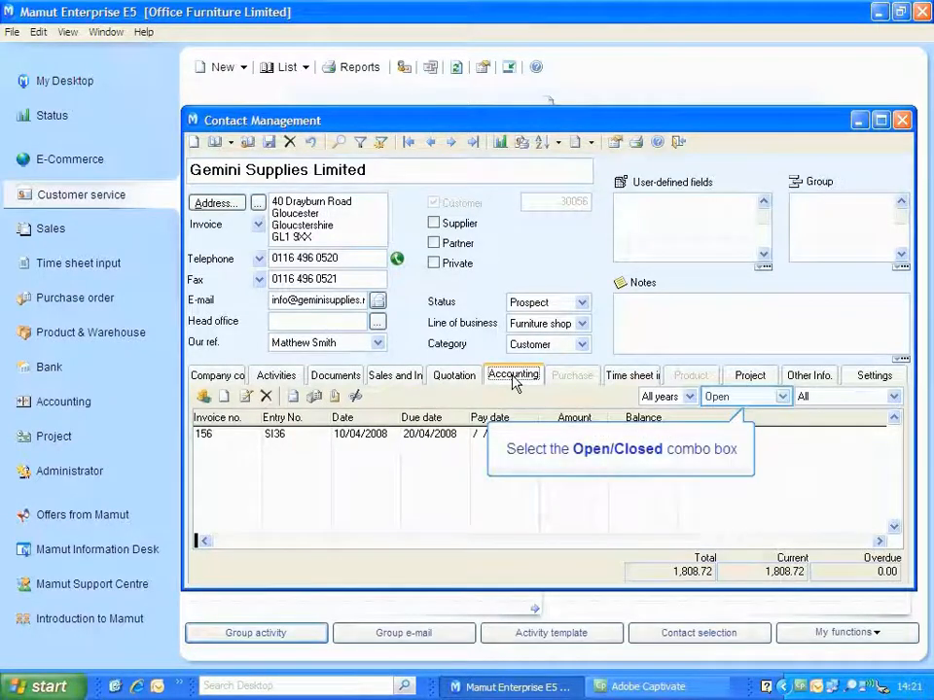
click(713, 398)
click(717, 443)
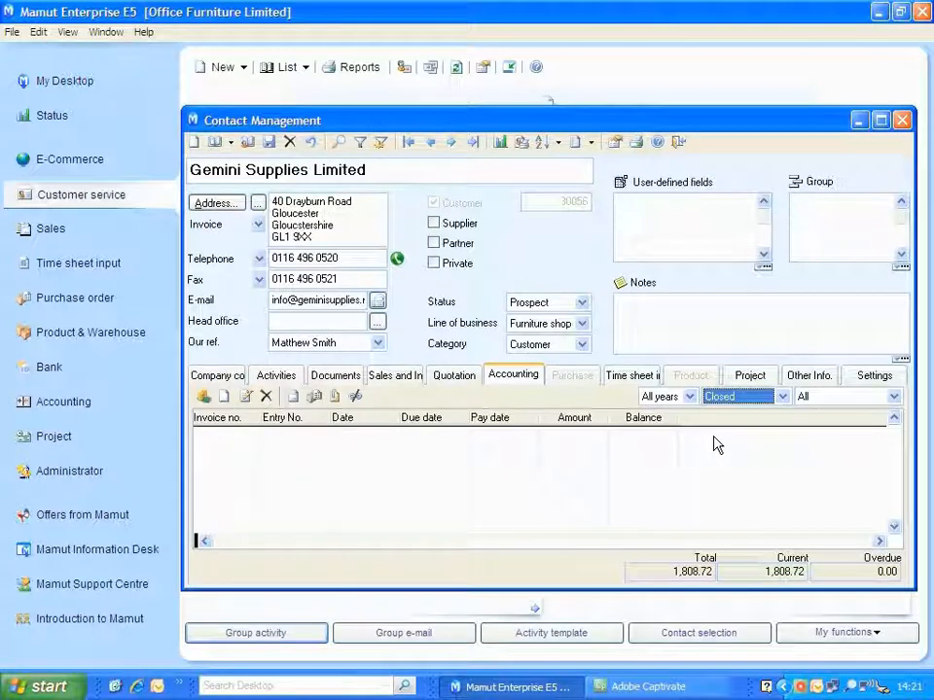
click(680, 143)
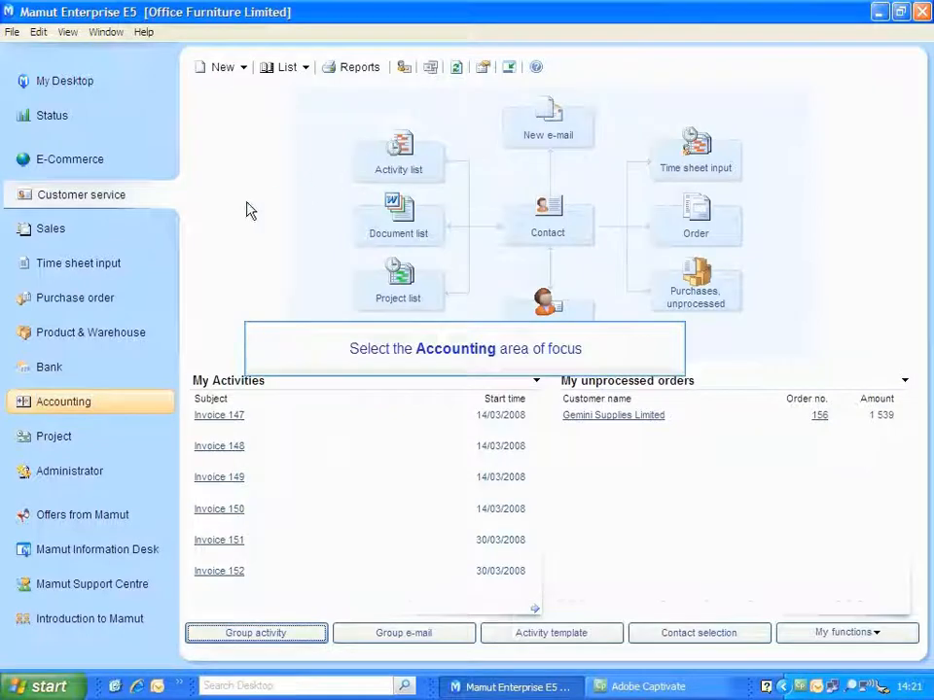
Show Gemini Supplies Limited's open items in the Debtors customer list of the Accounting area.
click(79, 404)
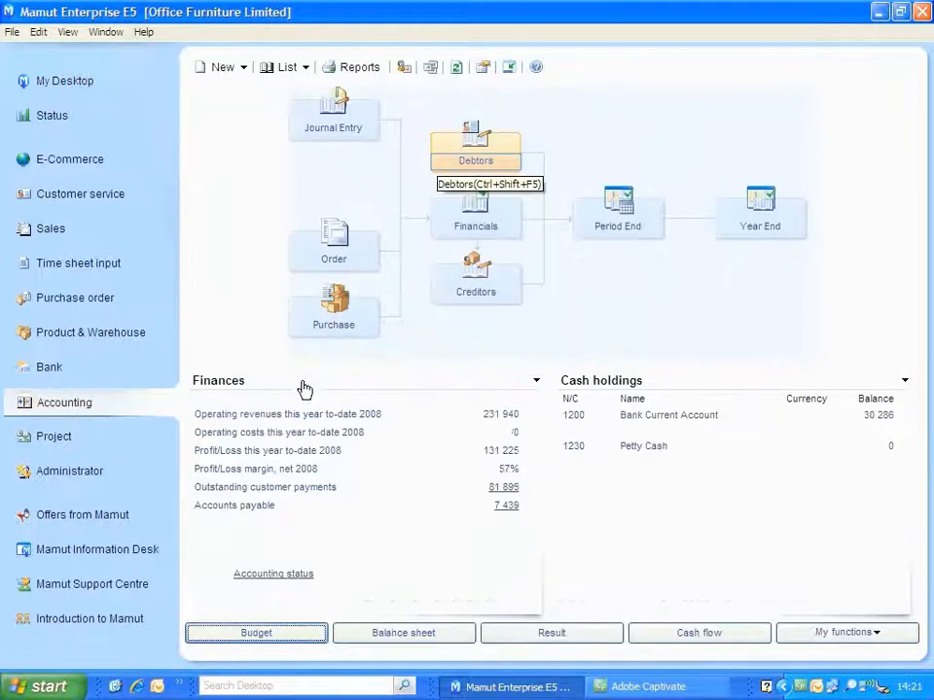
click(482, 163)
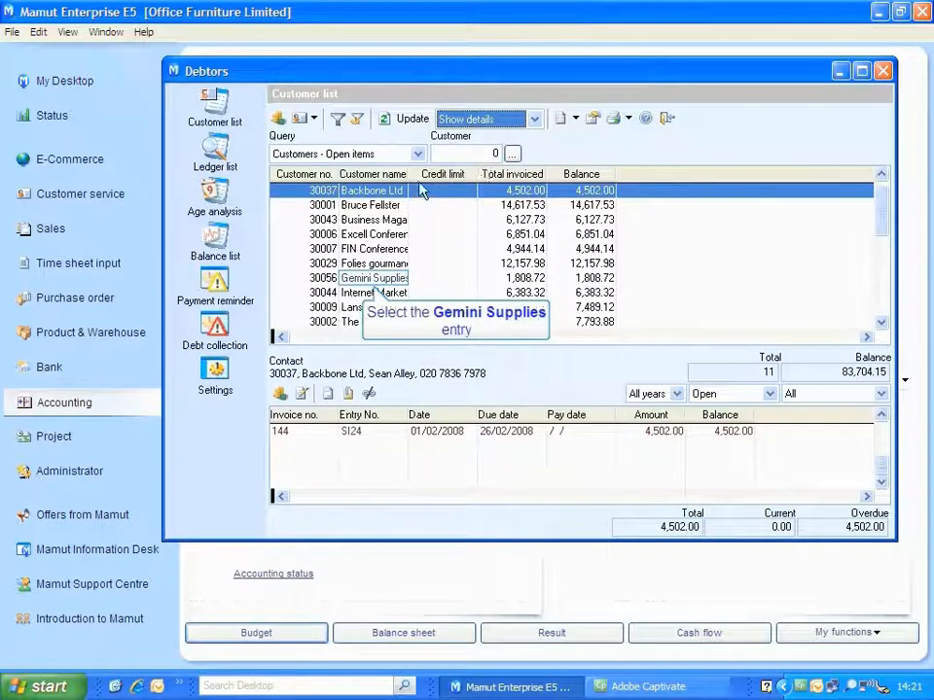
click(392, 279)
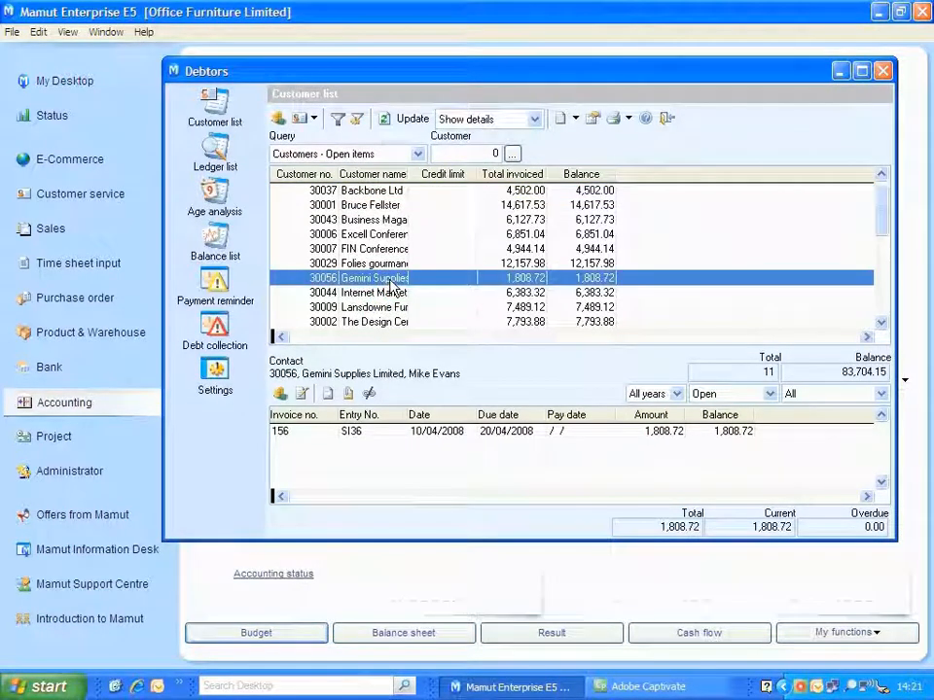